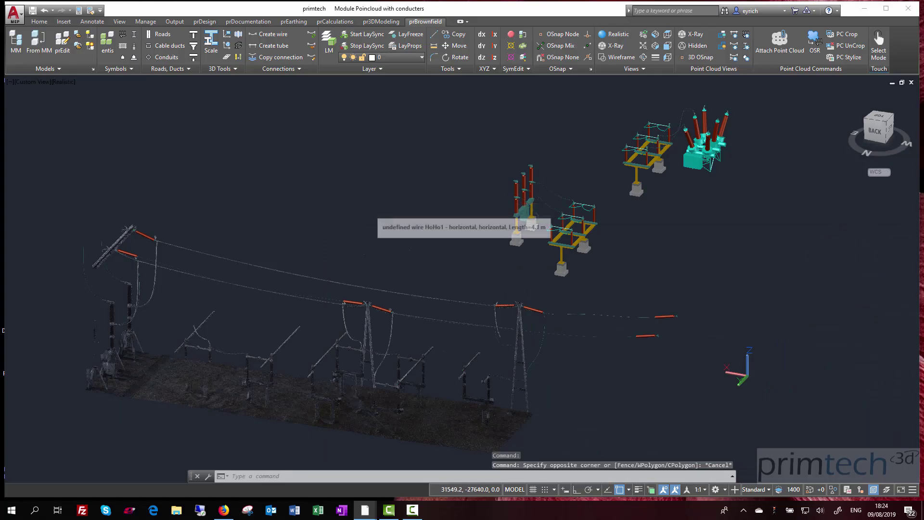
# Review the settings of the double wire running to the outer phase of the 170kV center break disconnector in top view.
pyautogui.press('Escape')
pyautogui.click(881, 118)
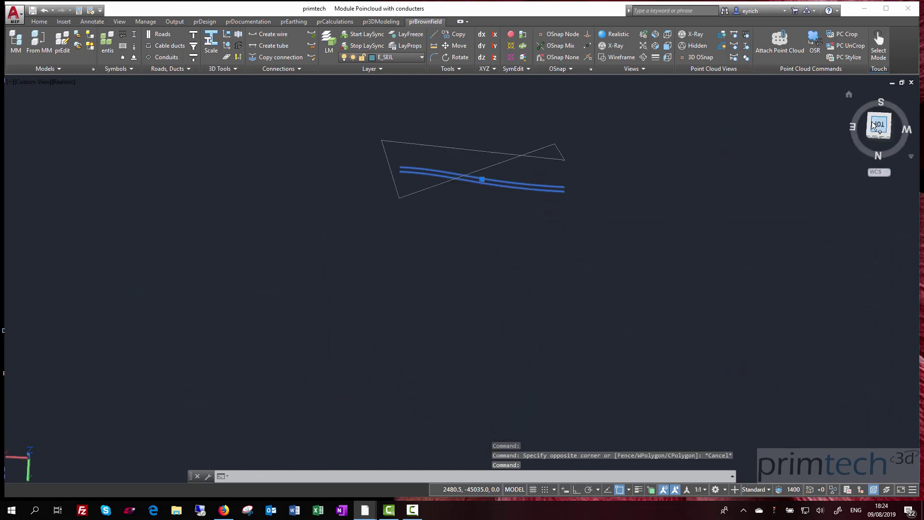
pyautogui.doubleClick(484, 174)
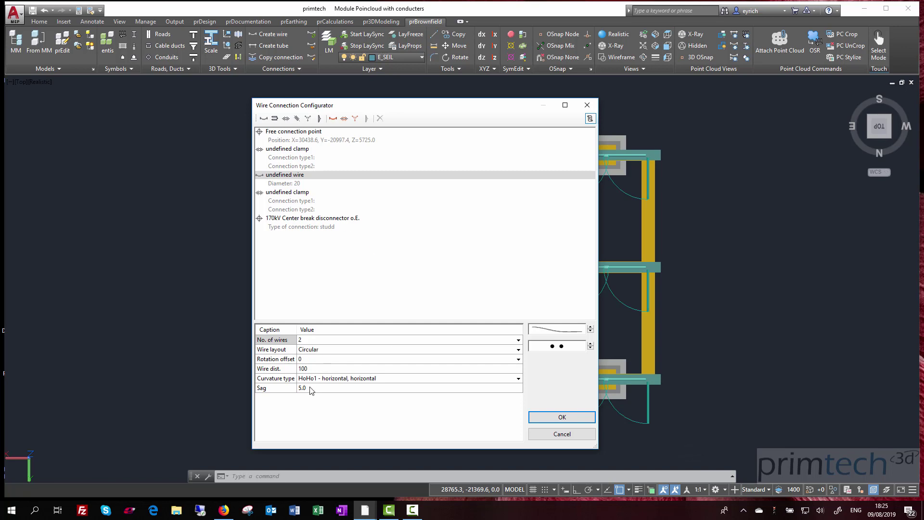
pyautogui.click(559, 434)
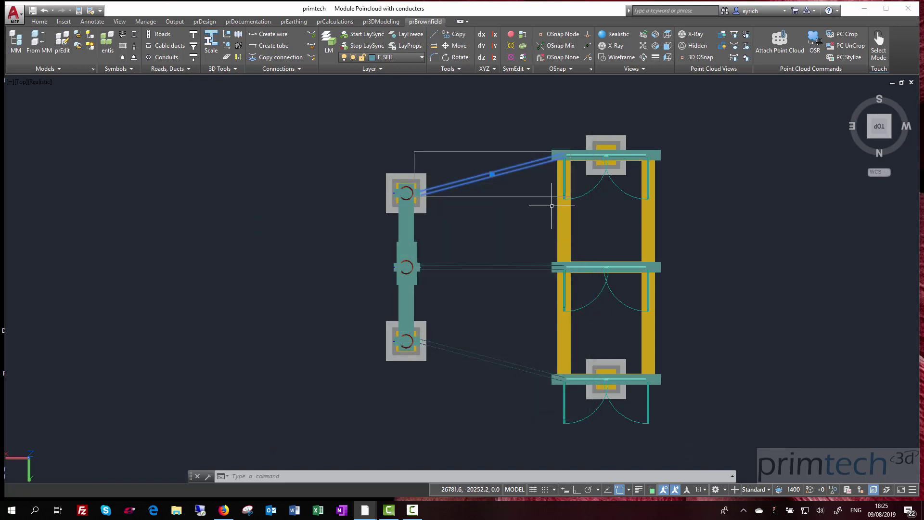
# Convert the selected double wire to an advanced wire.
pyautogui.rightClick(507, 168)
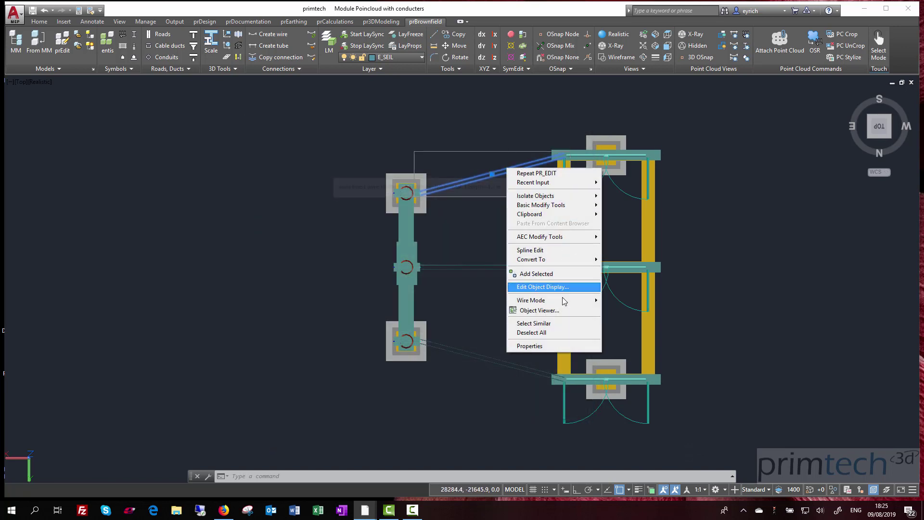
pyautogui.moveTo(578, 300)
pyautogui.click(624, 301)
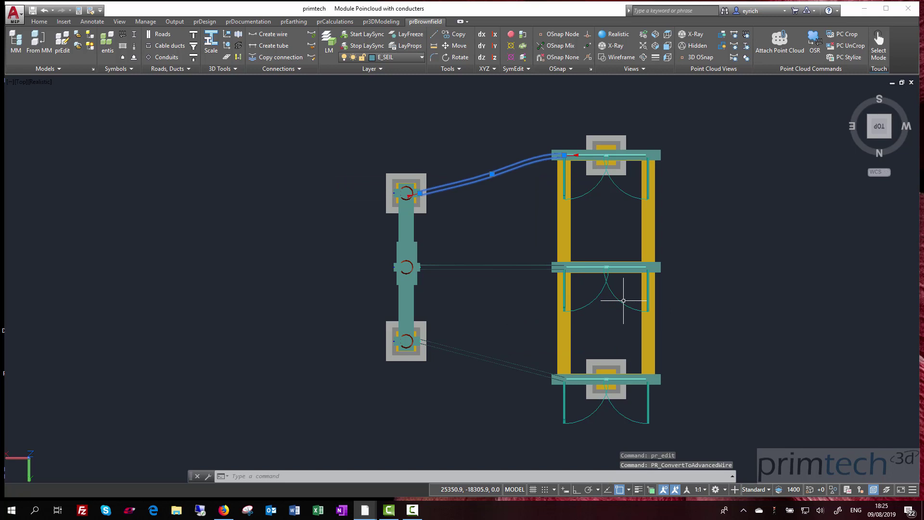
# Align the wire's end direction at the insulator column by stretching its direction grip to the midpoint of the terminal's far edge.
pyautogui.scroll(3, 524, 172)
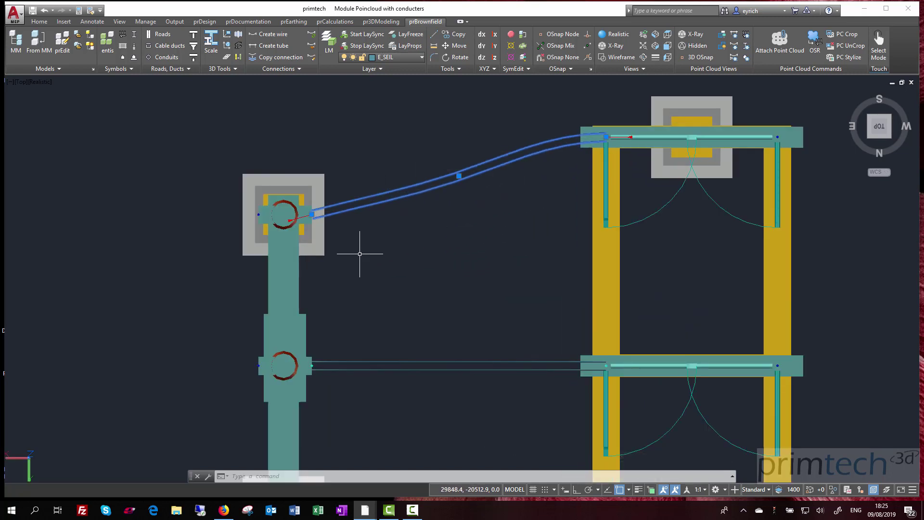
pyautogui.keyDown('shift'); pyautogui.moveTo(360, 254); pyautogui.dragTo(377, 183, button='middle'); pyautogui.keyUp('shift')
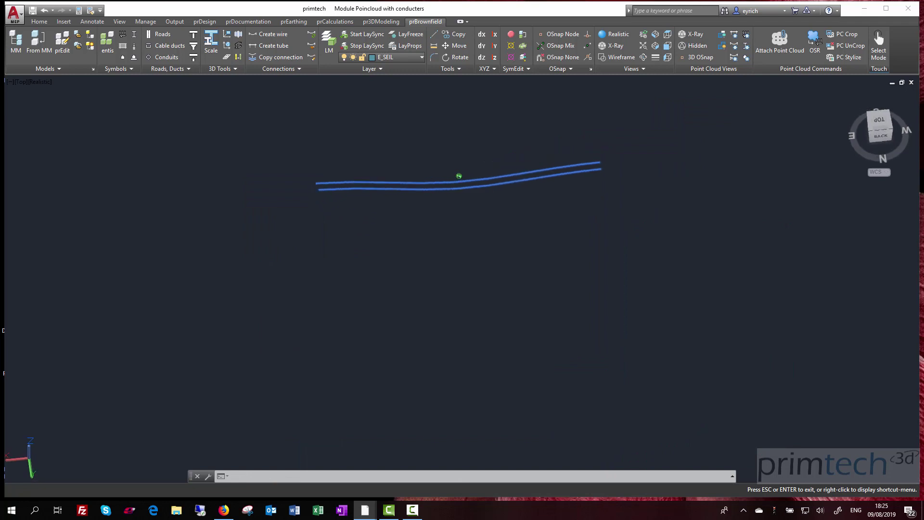
pyautogui.keyDown('shift'); pyautogui.moveTo(459, 176); pyautogui.dragTo(629, 173, button='middle'); pyautogui.keyUp('shift')
pyautogui.scroll(2, 258, 188)
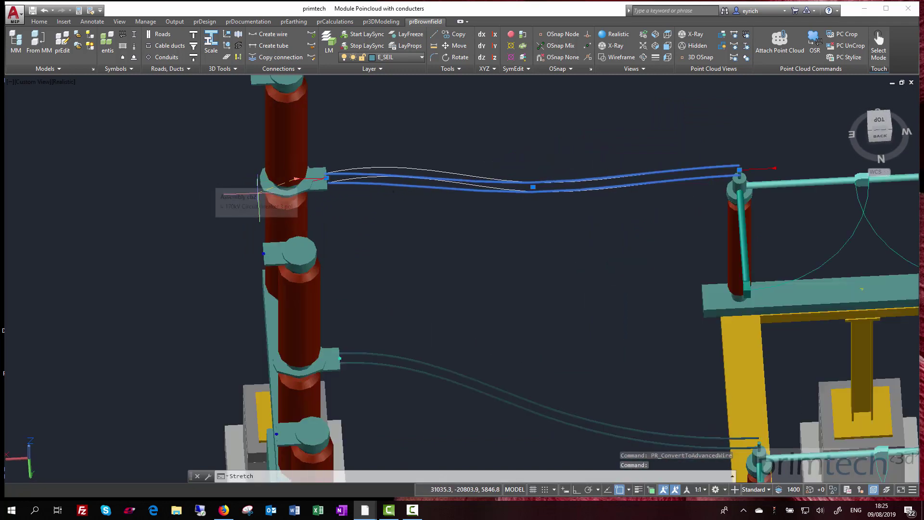
pyautogui.keyDown('shift'); pyautogui.rightClick(240, 195); pyautogui.keyUp('shift')
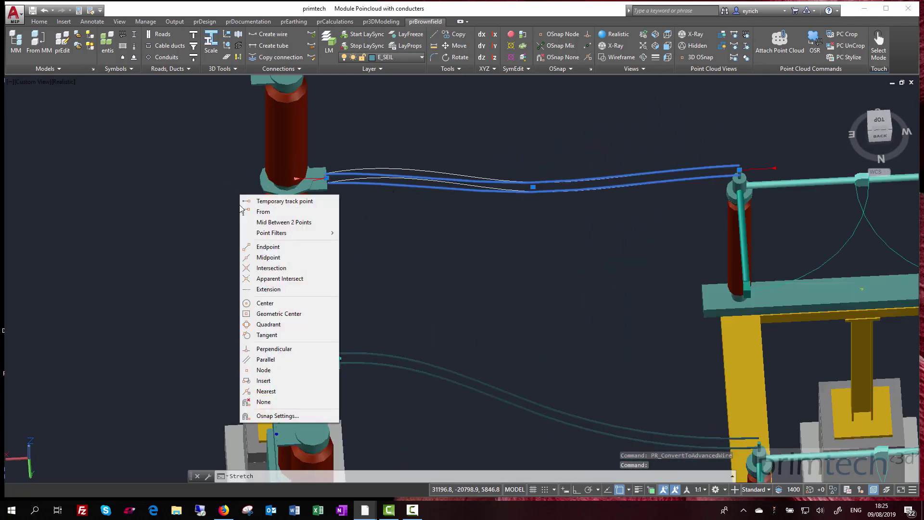
pyautogui.click(267, 260)
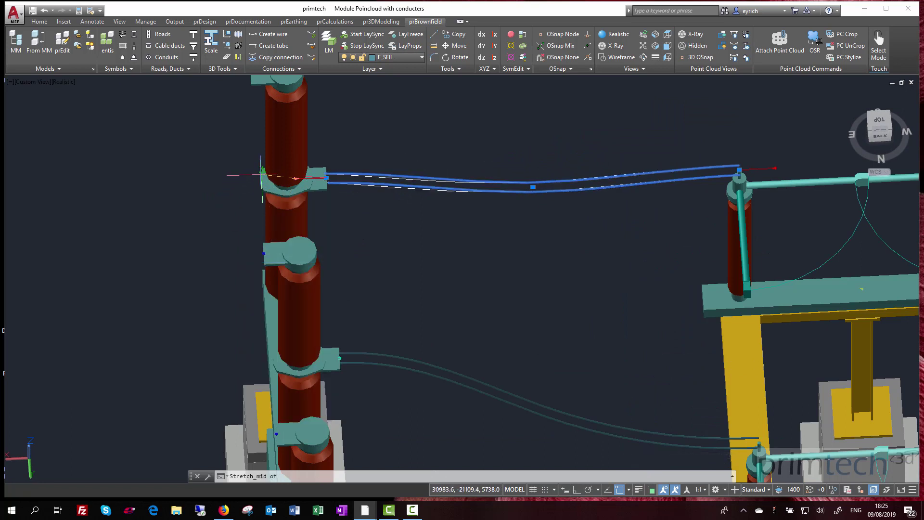
pyautogui.click(263, 174)
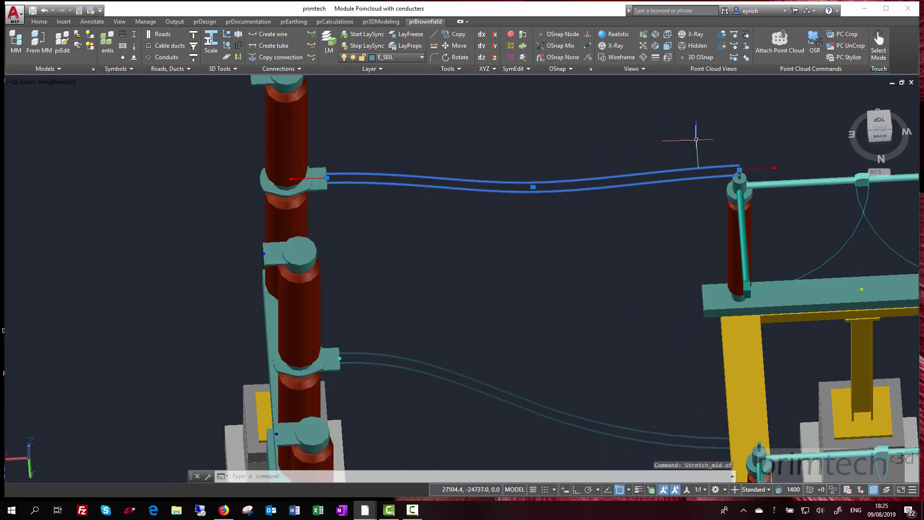
pyautogui.click(879, 122)
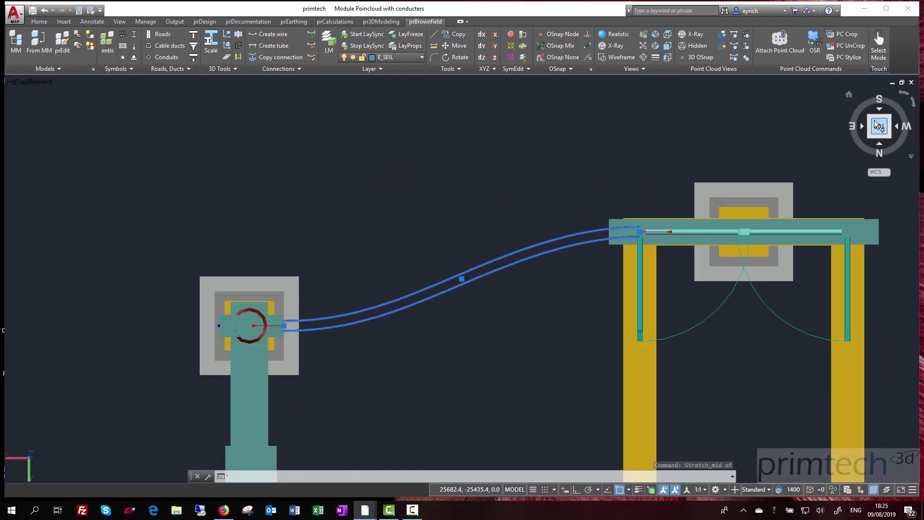
# Create a wire from the unconnected disconnector terminal to the clamp on the nearest free bushing of the cyan equipment.
pyautogui.keyDown('shift'); pyautogui.moveTo(470, 337); pyautogui.dragTo(484, 268, button='middle'); pyautogui.keyUp('shift')
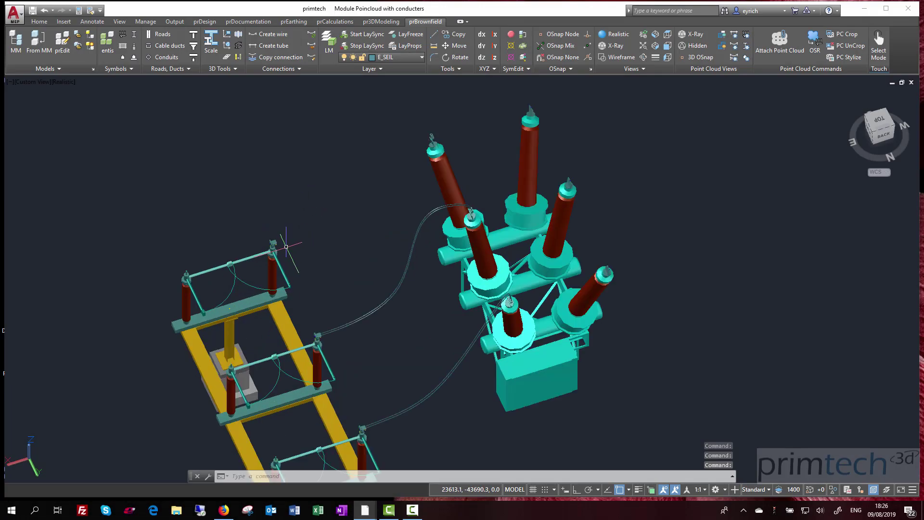
pyautogui.scroll(4, 302, 236)
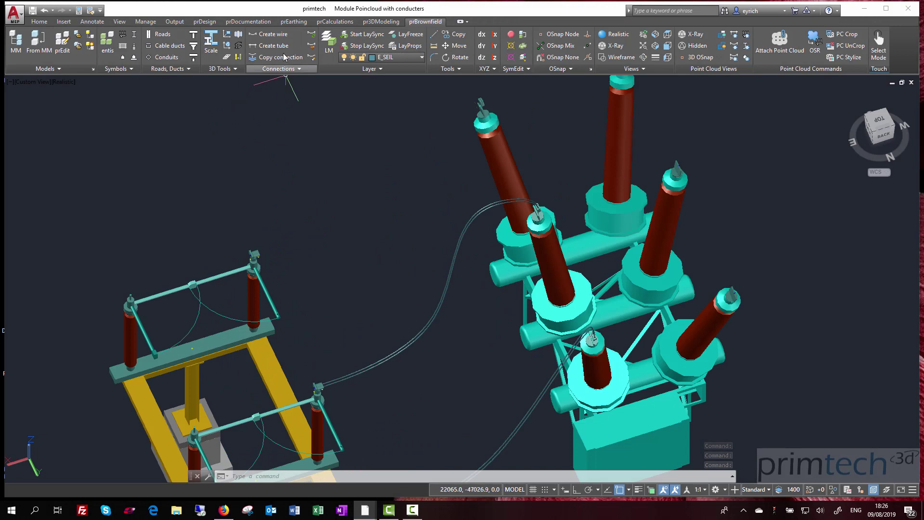
pyautogui.click(282, 37)
pyautogui.scroll(3, 270, 258)
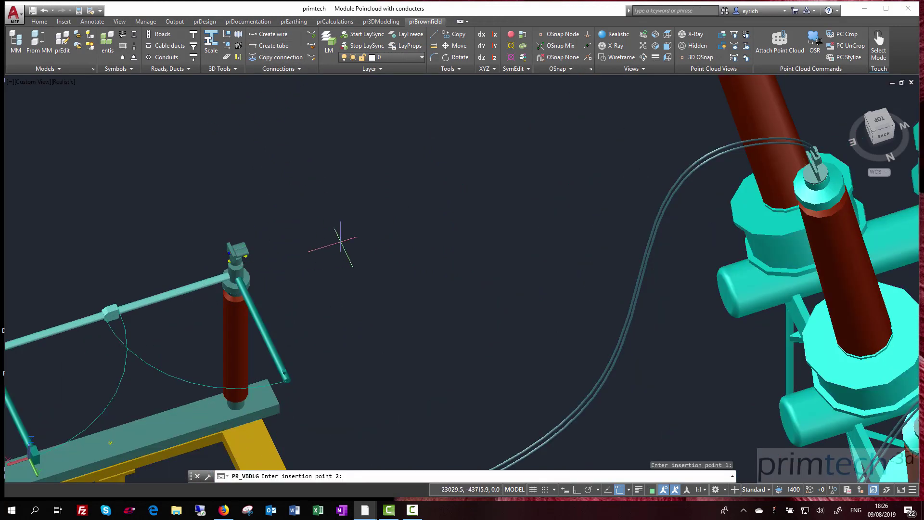
pyautogui.scroll(-5, 426, 229)
pyautogui.scroll(6, 525, 130)
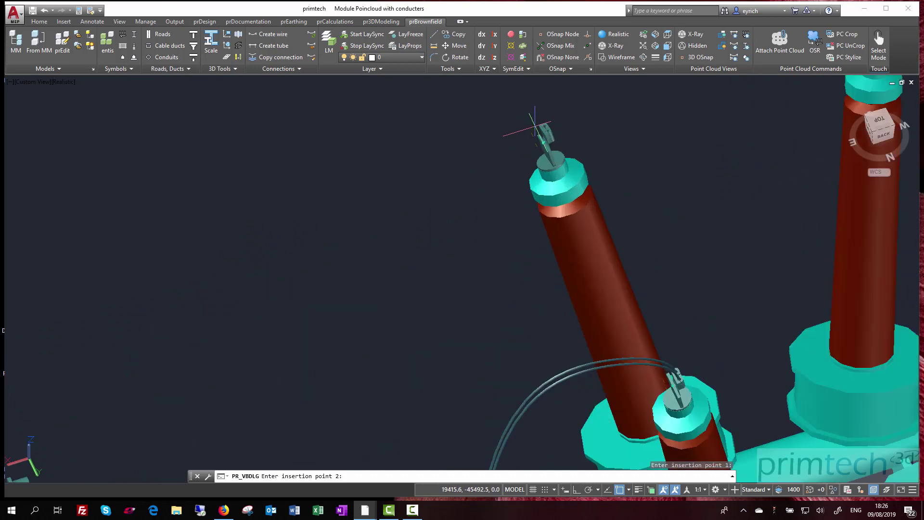
pyautogui.click(544, 130)
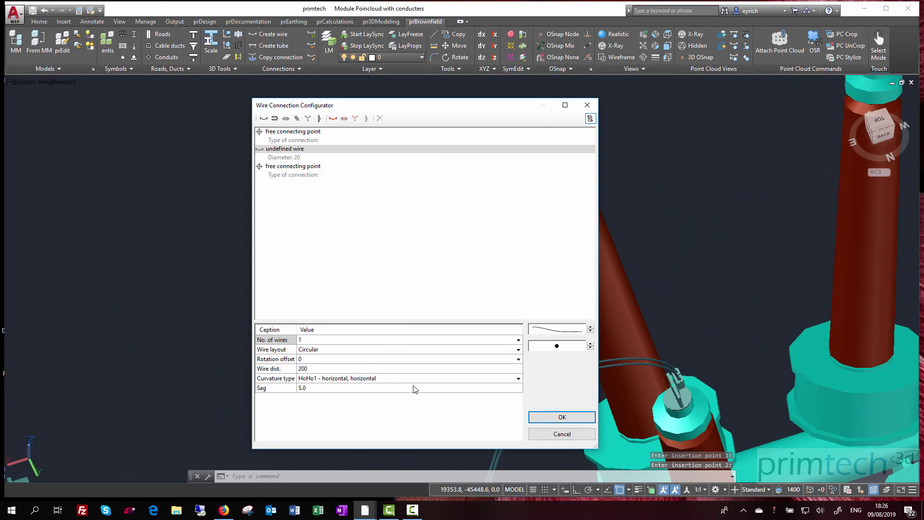
# Configure the connection as 2 wires with a wire distance of 50 and curvature type SuHo - straight up, horizontal.
pyautogui.click(518, 378)
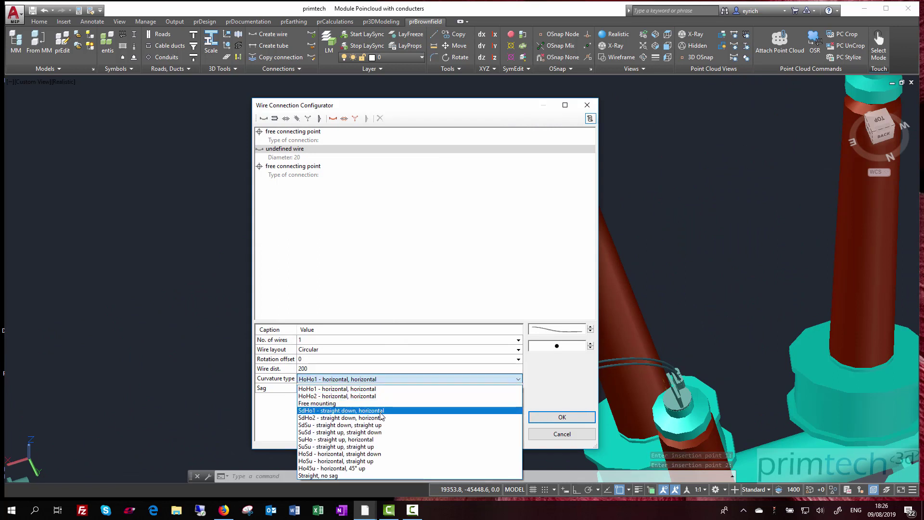
pyautogui.click(376, 439)
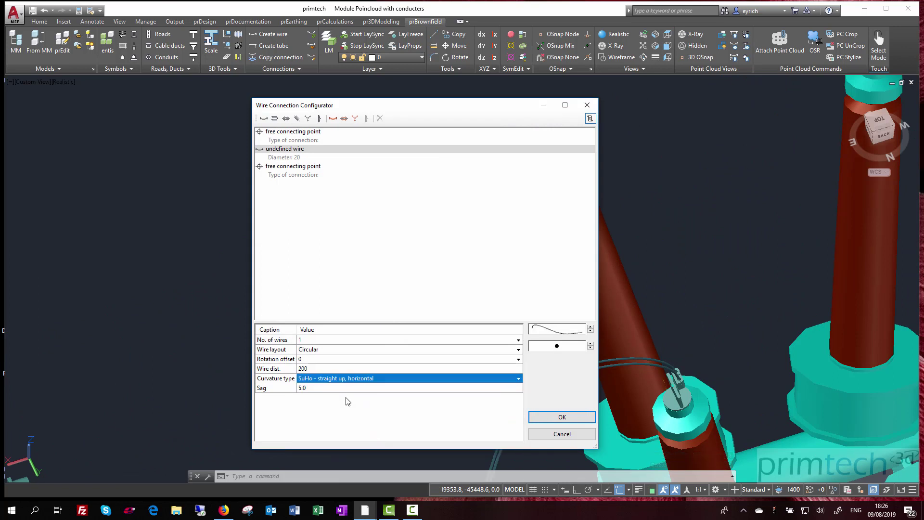
pyautogui.click(519, 340)
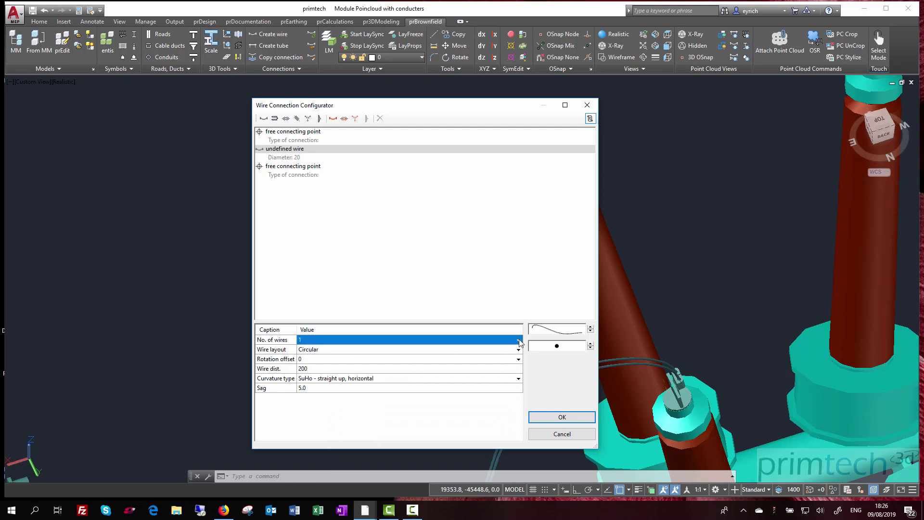
pyautogui.click(339, 360)
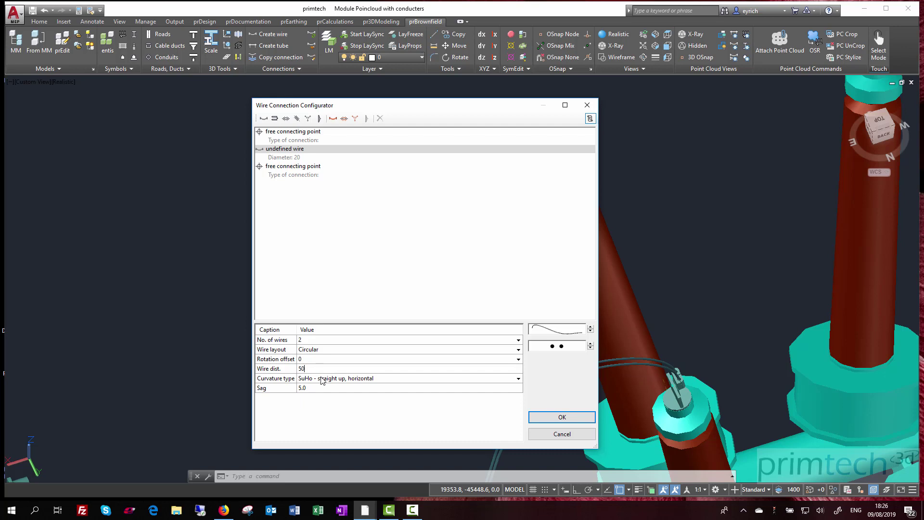
pyautogui.click(546, 419)
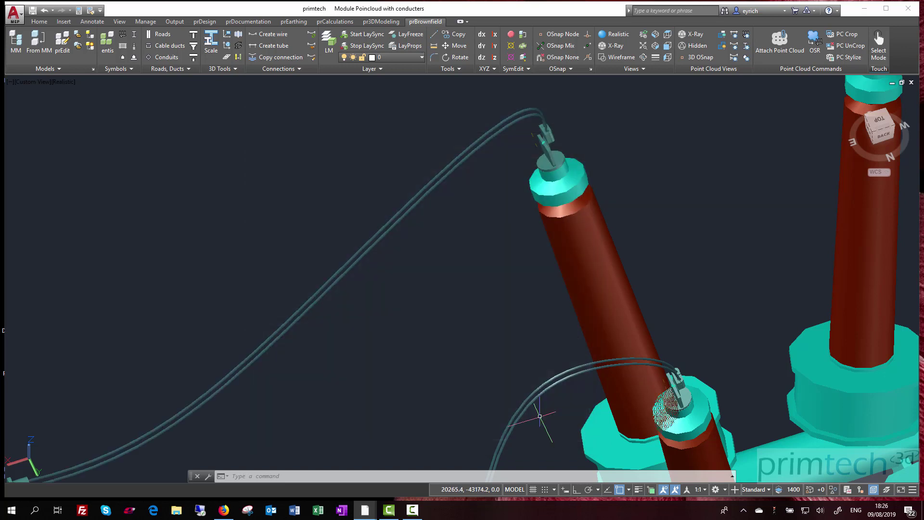
# Convert the new double wire between the disconnector and the bushing to an advanced wire.
pyautogui.scroll(-3, 542, 264)
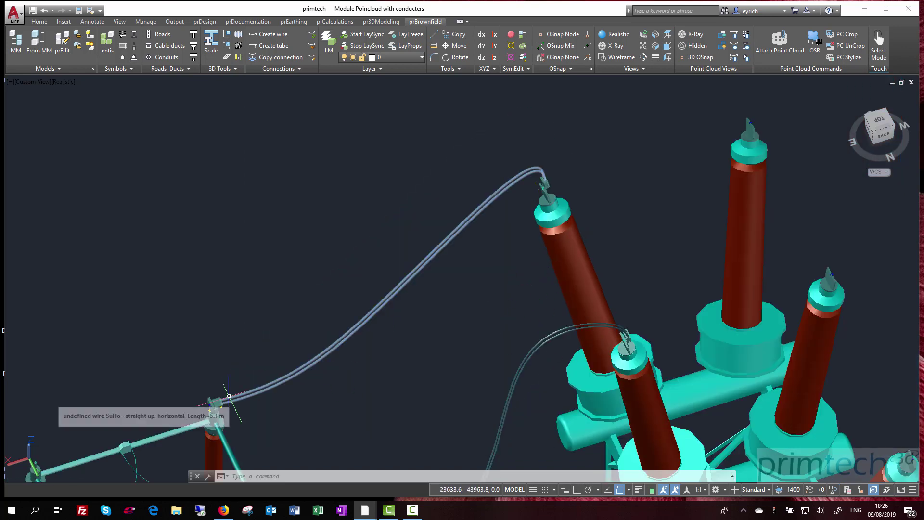
pyautogui.scroll(5, 215, 402)
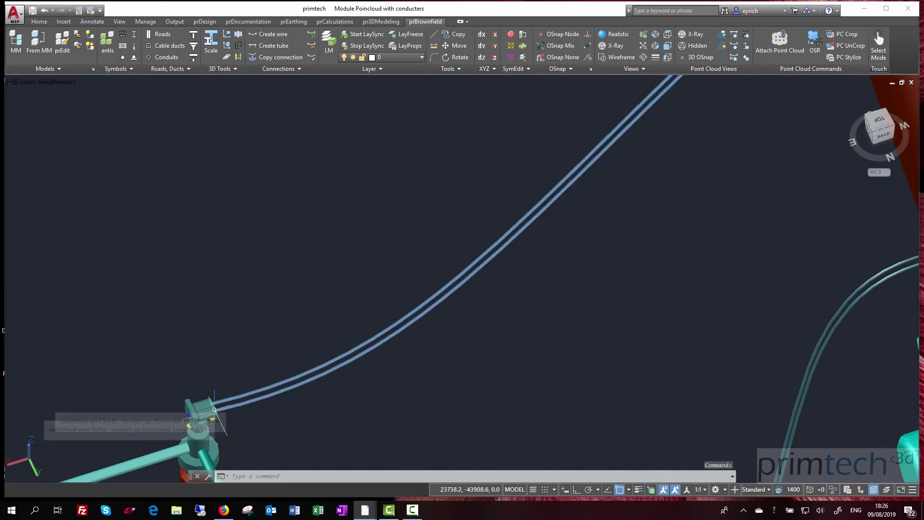
pyautogui.scroll(-5, 207, 407)
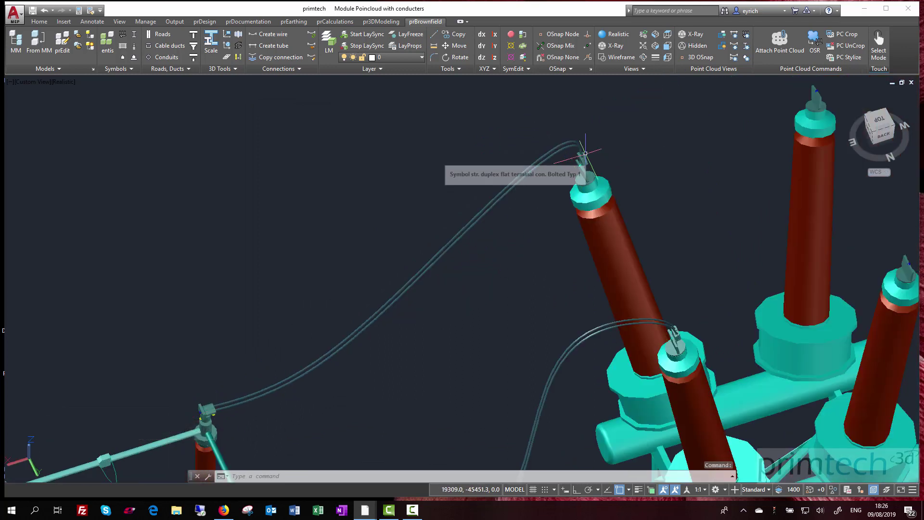
pyautogui.scroll(2, 580, 147)
pyautogui.keyDown('shift'); pyautogui.moveTo(392, 372); pyautogui.dragTo(530, 224, button='middle'); pyautogui.keyUp('shift')
pyautogui.press('Escape')
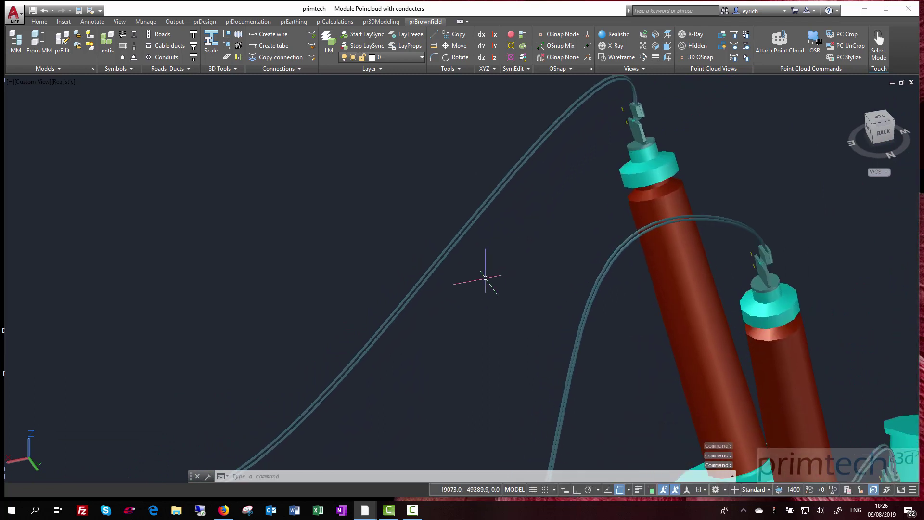
pyautogui.scroll(-2, 482, 278)
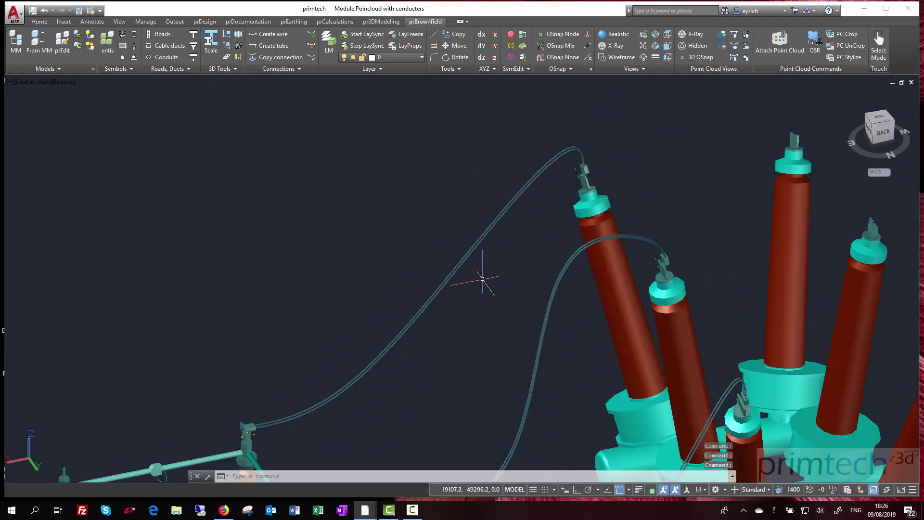
pyautogui.click(433, 303)
pyautogui.moveTo(419, 277)
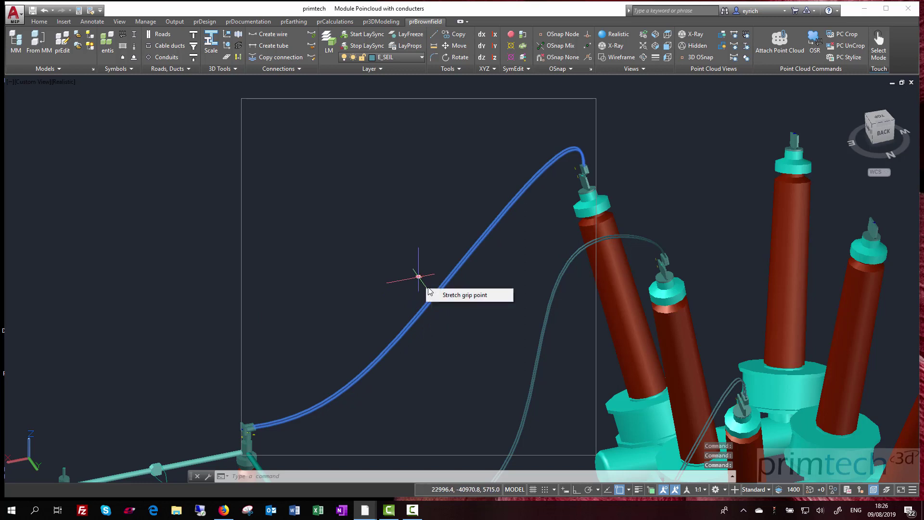
pyautogui.rightClick(417, 317)
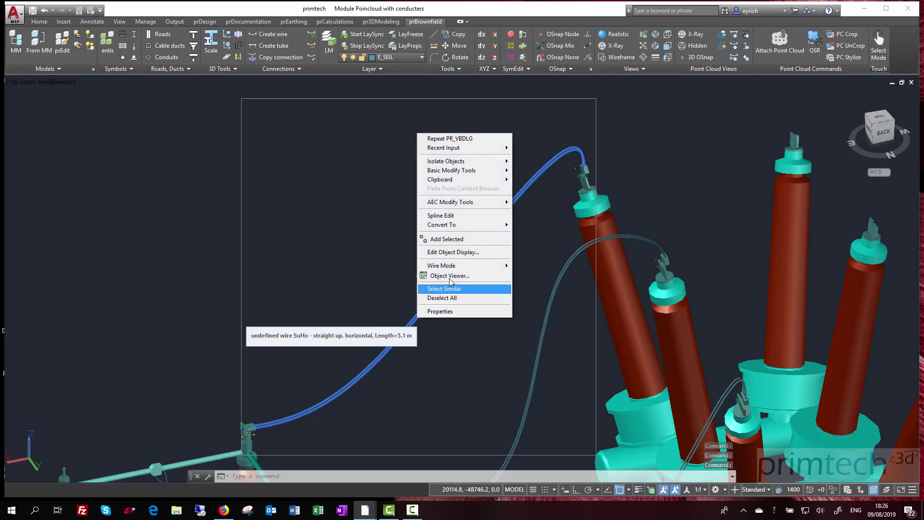
pyautogui.moveTo(457, 268)
pyautogui.click(531, 266)
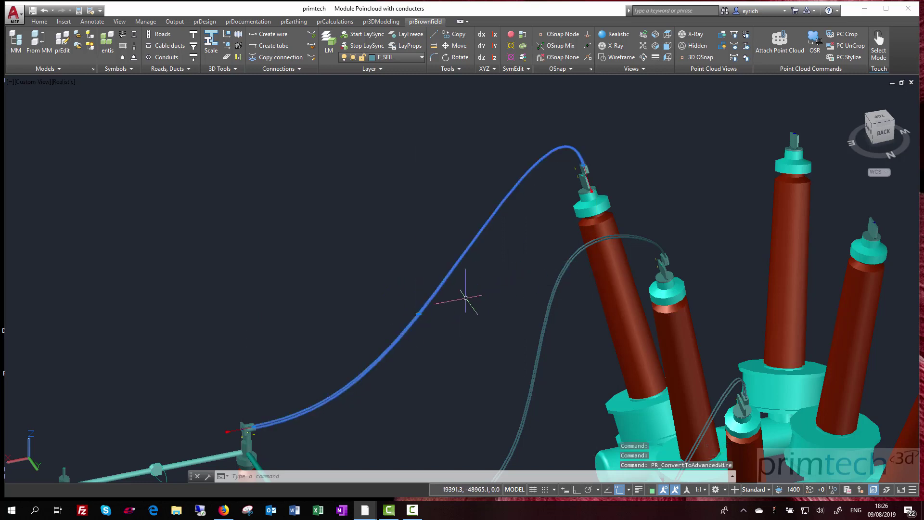
pyautogui.scroll(3, 212, 464)
pyautogui.scroll(1, 269, 409)
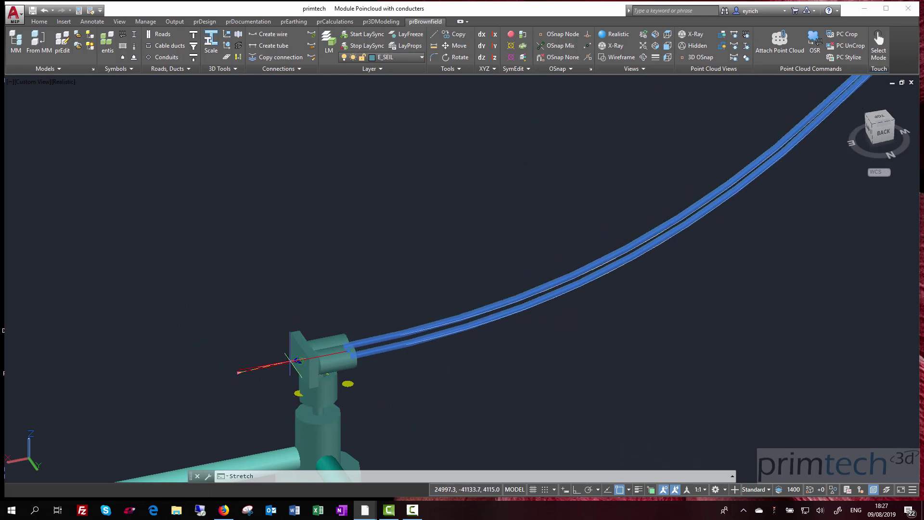
pyautogui.press('Escape')
# Bend the new advanced double wire outward by stretching its middle grip point away from the bushings.
pyautogui.scroll(-5, 387, 382)
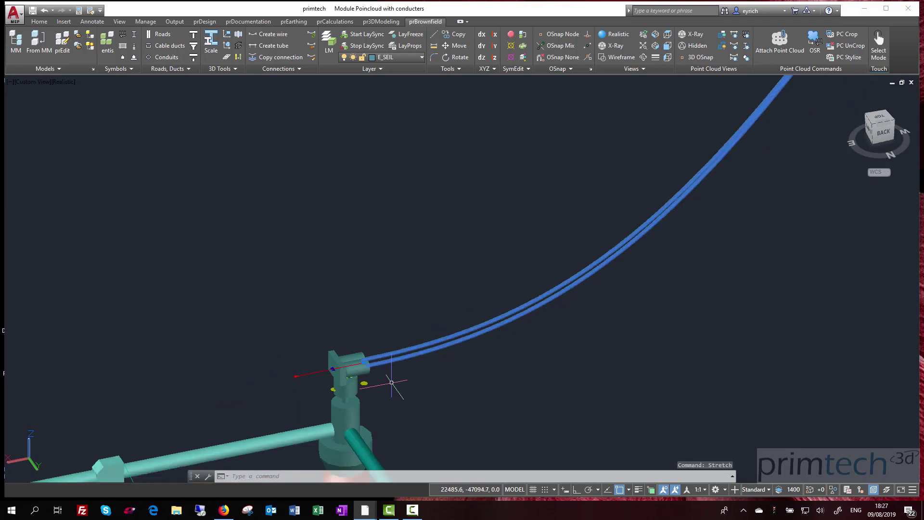
pyautogui.moveTo(456, 383); pyautogui.dragTo(284, 454, button='middle')
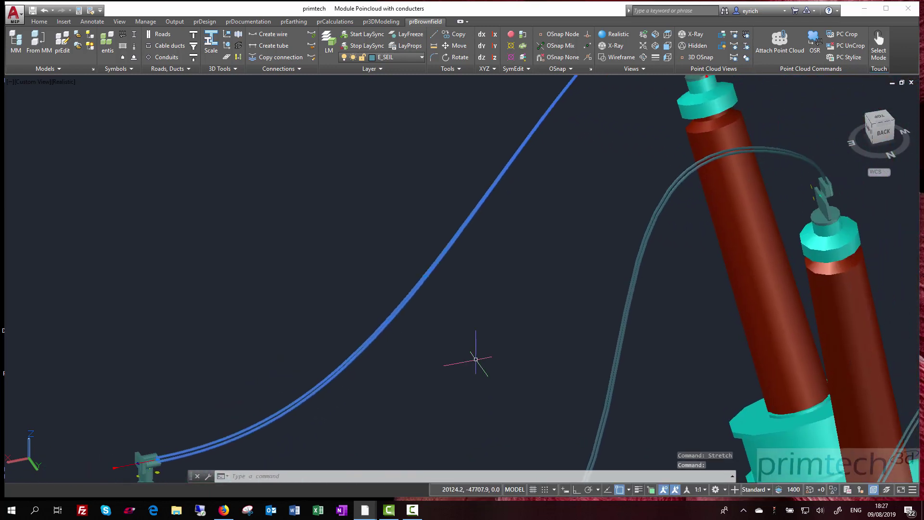
pyautogui.scroll(-3, 478, 360)
pyautogui.scroll(5, 442, 319)
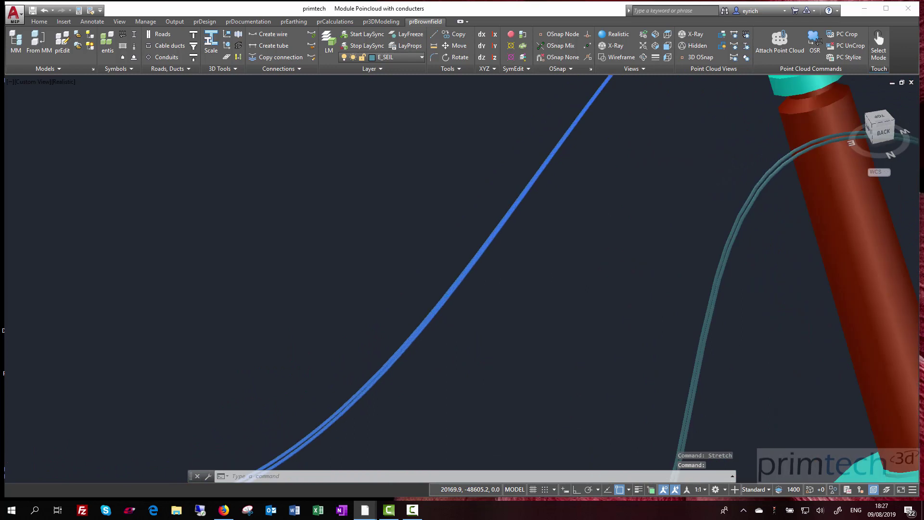
pyautogui.click(449, 286)
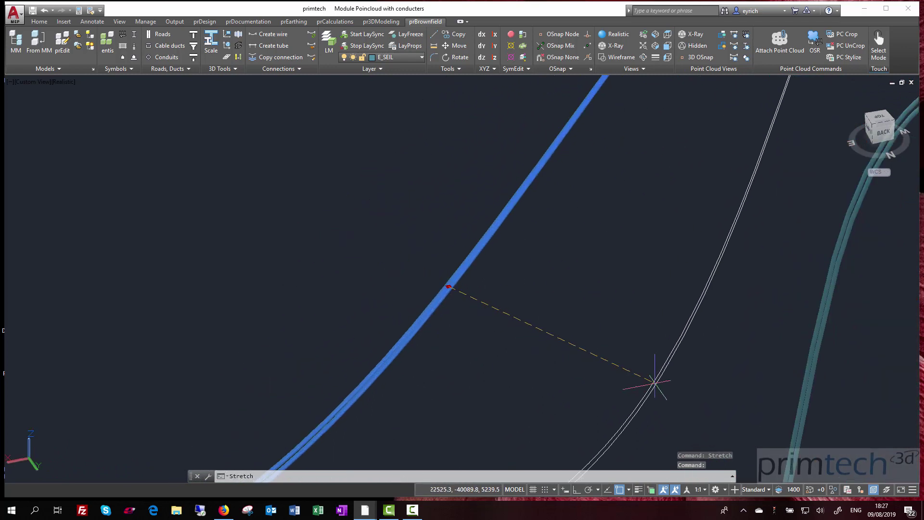
pyautogui.click(320, 250)
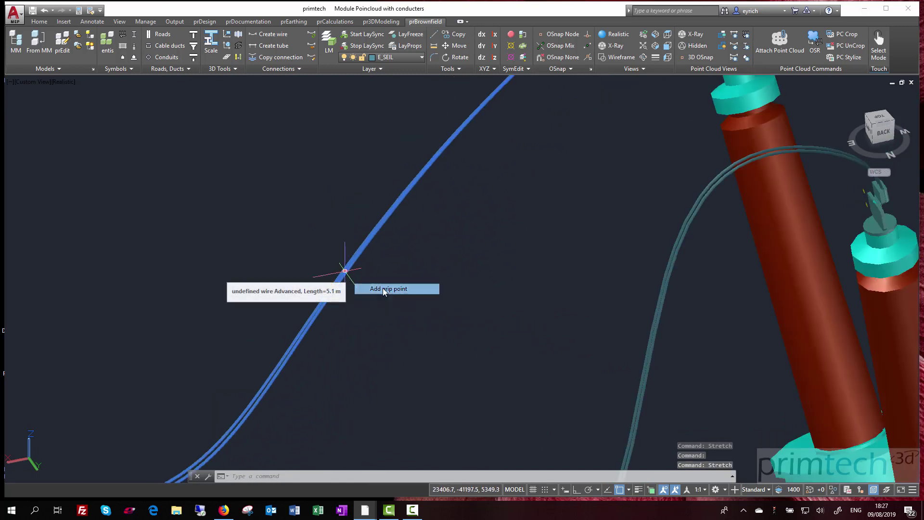
# Add further grip points to the double wire from its middle grip.
pyautogui.click(345, 272)
pyautogui.moveTo(346, 274)
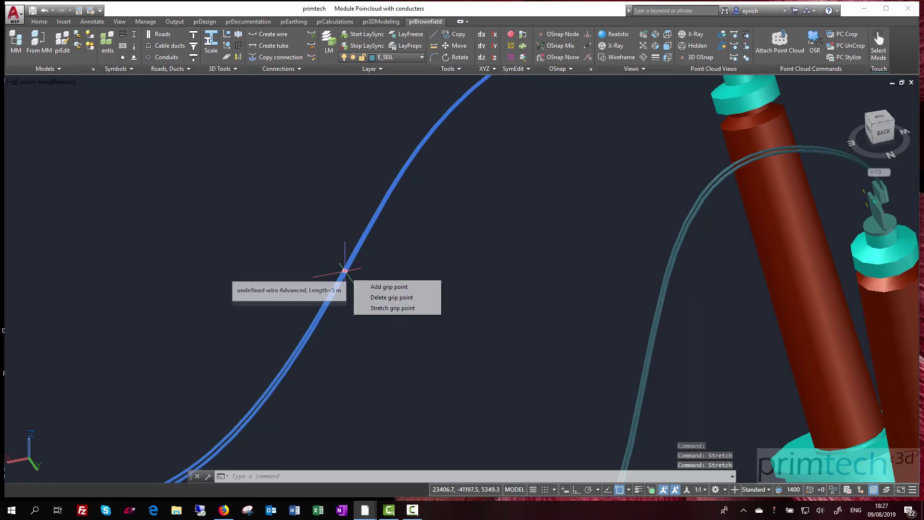
pyautogui.click(376, 286)
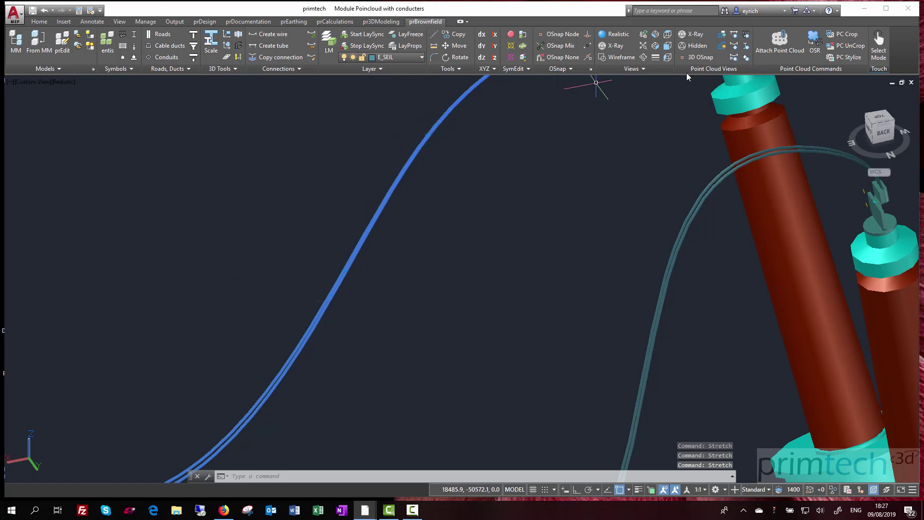
# Switch to the X-Ray visual style and stretch the double wire's two upper grip points outward and upward into an arc.
pyautogui.click(687, 38)
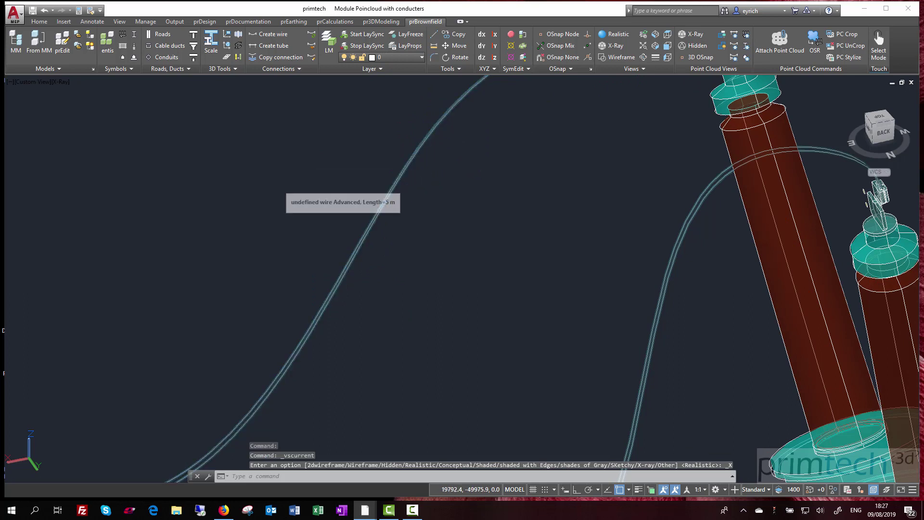
pyautogui.click(405, 179)
pyautogui.click(427, 135)
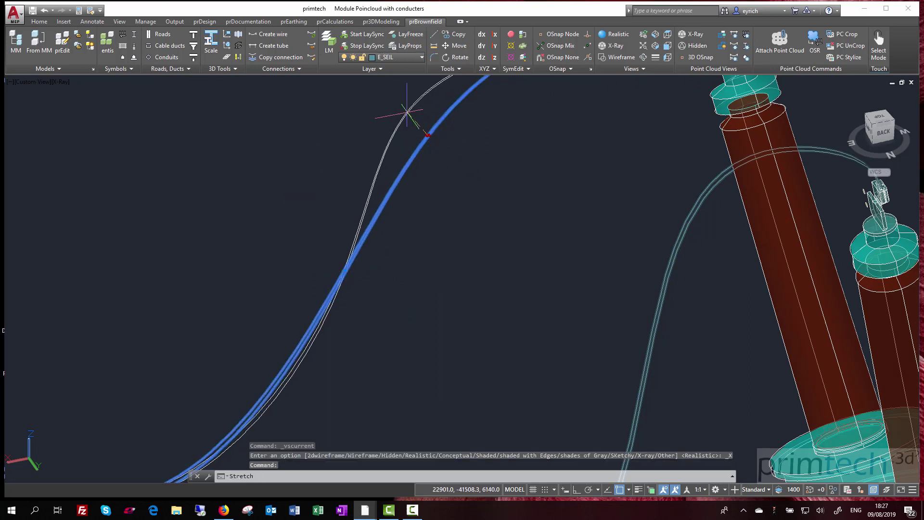
pyautogui.click(402, 114)
pyautogui.scroll(-3, 440, 182)
pyautogui.moveTo(496, 213); pyautogui.dragTo(466, 374, button='middle')
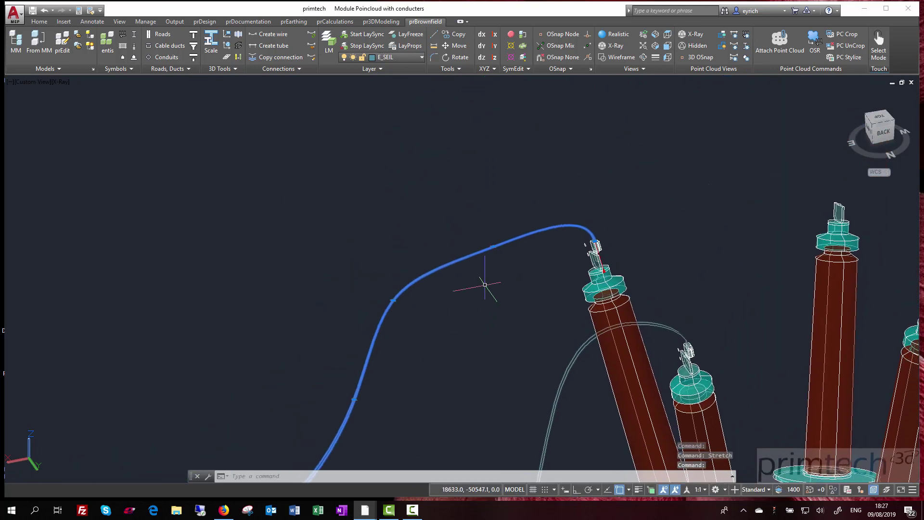
pyautogui.click(493, 247)
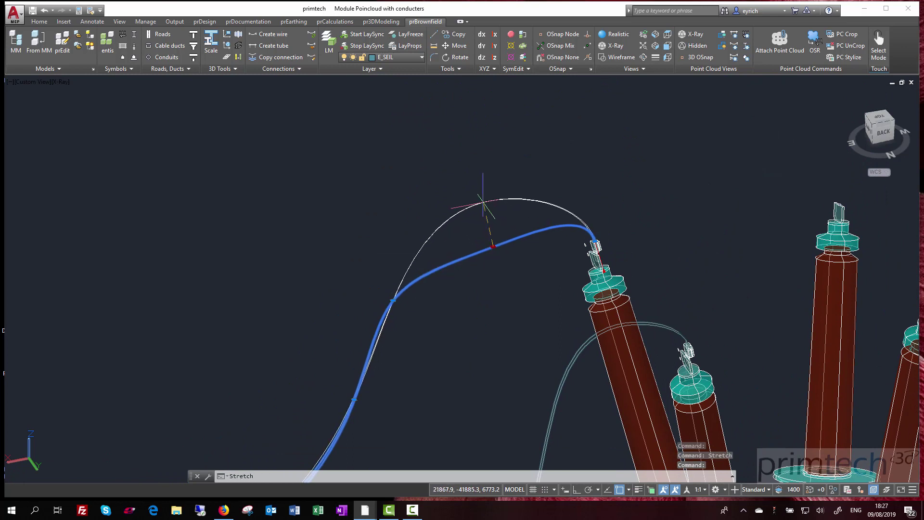
pyautogui.click(483, 199)
# Stretch the double wire's grip point on the section towards the disconnector downward to deepen the lower curve.
pyautogui.moveTo(462, 315); pyautogui.dragTo(523, 161, button='middle')
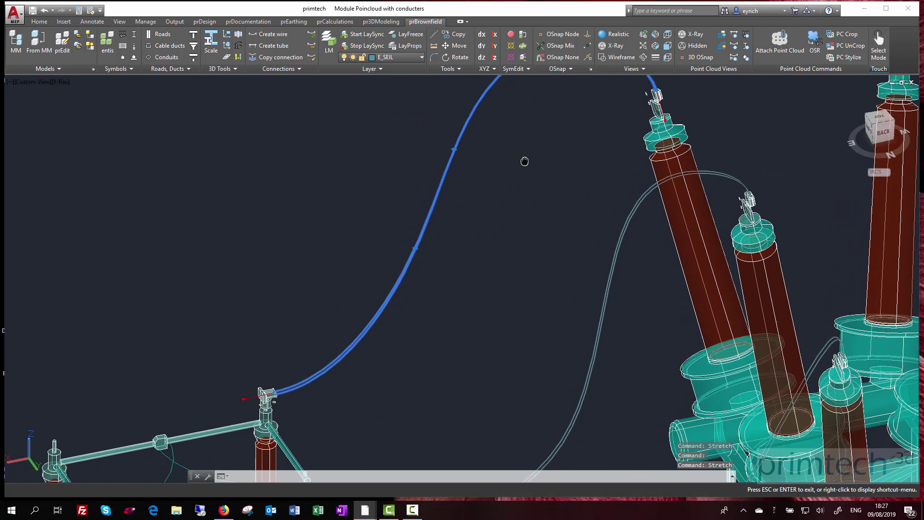
pyautogui.click(415, 242)
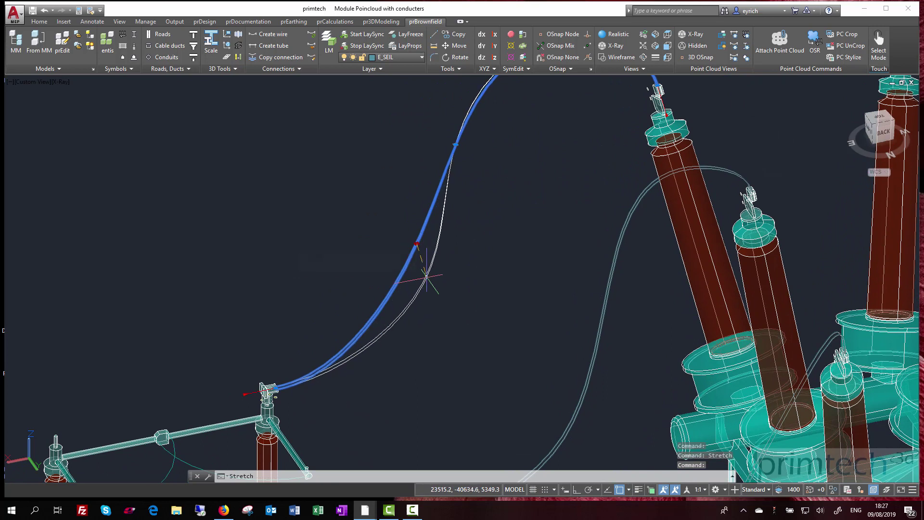
pyautogui.click(426, 307)
pyautogui.scroll(-3, 382, 283)
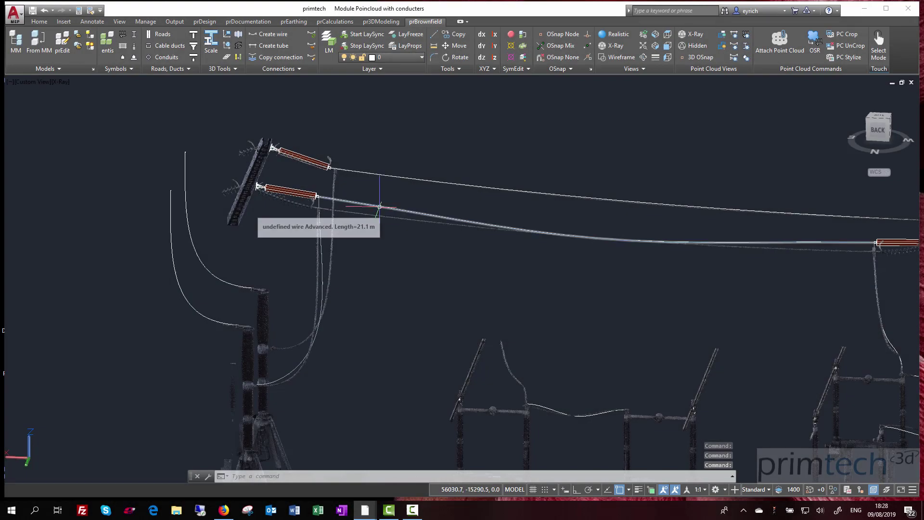
# Convert the lower overhead conductor between the two insulator strings to an advanced wire.
pyautogui.click(380, 208)
pyautogui.rightClick(380, 208)
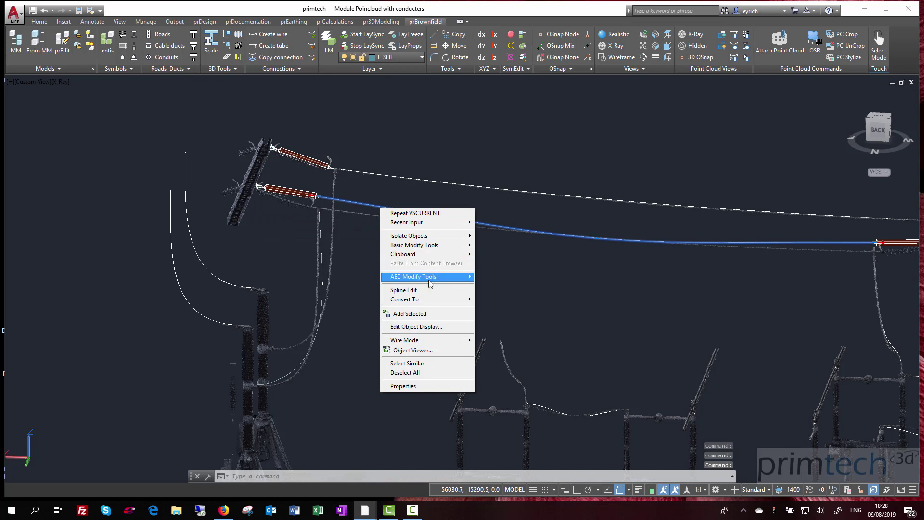
pyautogui.moveTo(458, 340)
pyautogui.click(486, 341)
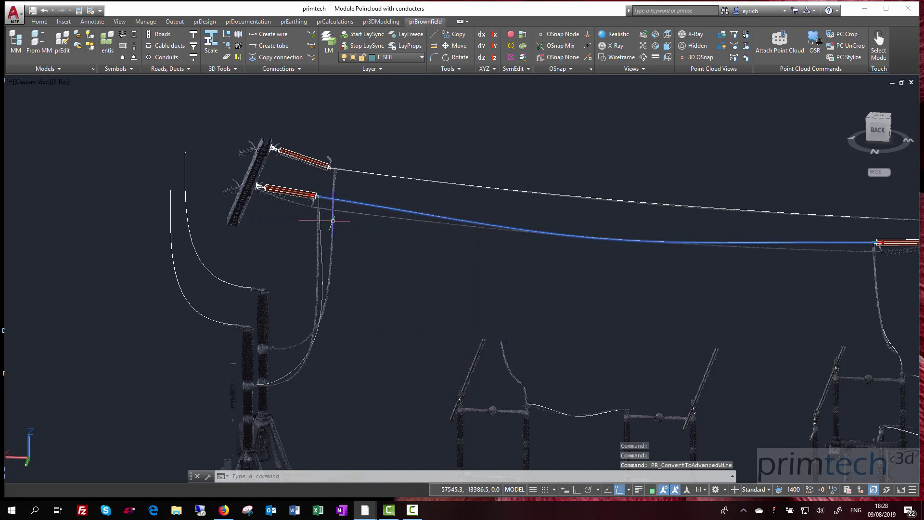
# Stretch both ends of the overhead conductor onto the scanned cable's end points in the point cloud.
pyautogui.click(323, 199)
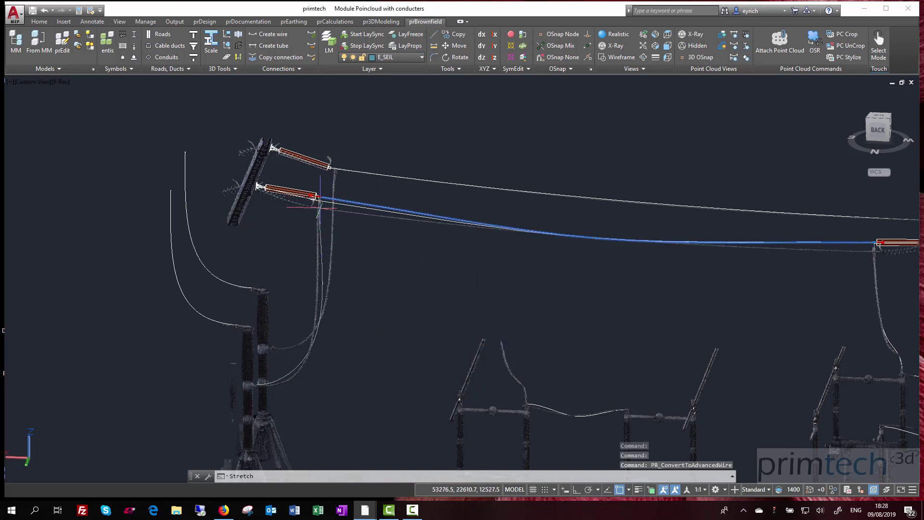
pyautogui.click(314, 206)
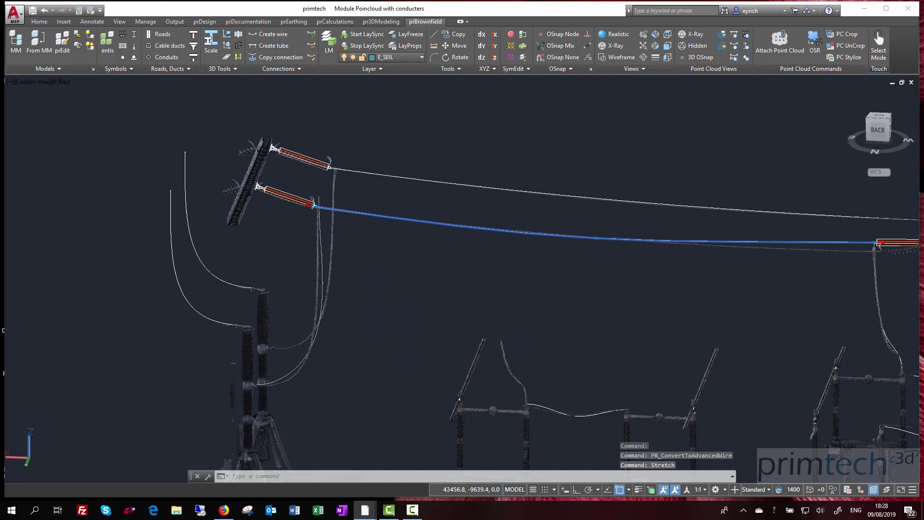
pyautogui.moveTo(626, 279); pyautogui.dragTo(506, 272, button='middle')
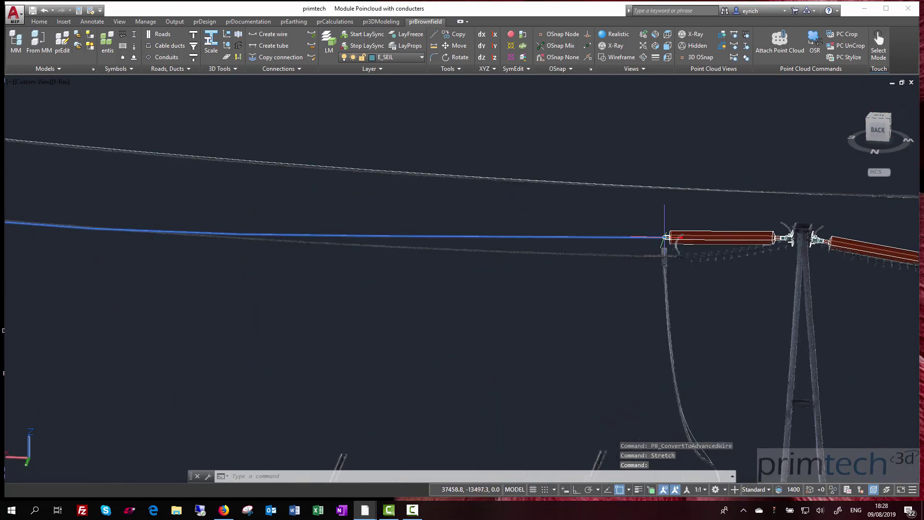
pyautogui.click(666, 237)
pyautogui.click(666, 254)
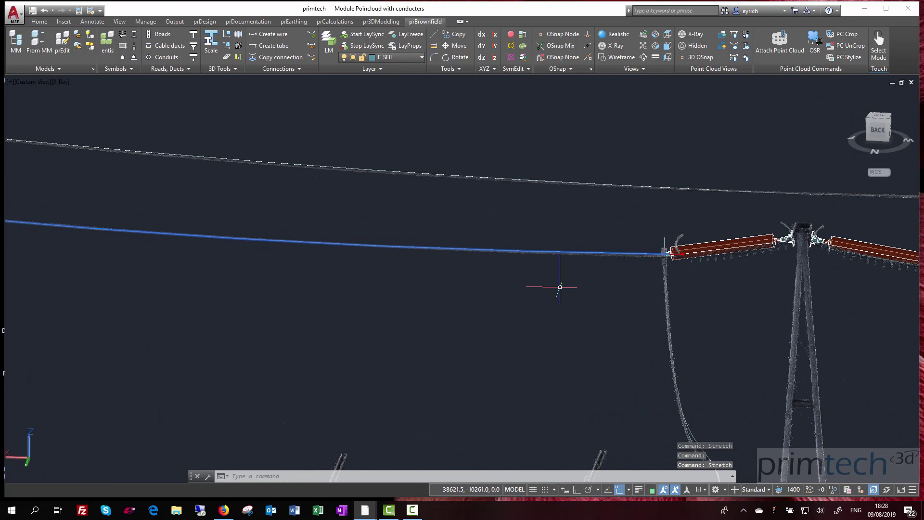
pyautogui.scroll(-2, 549, 298)
pyautogui.keyDown('shift'); pyautogui.moveTo(541, 314); pyautogui.dragTo(540, 324, button='middle'); pyautogui.keyUp('shift')
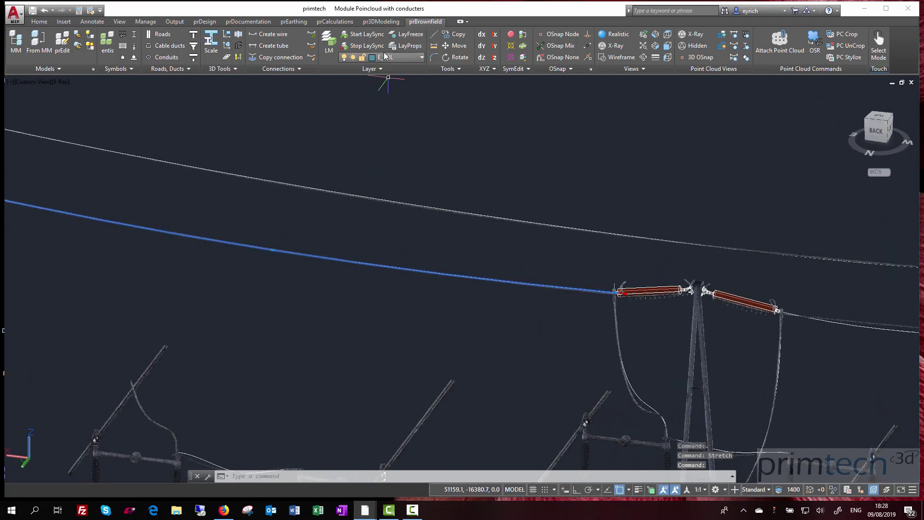
# Convert the drop wire hanging from the insulator string beside the A-frame mast to an advanced wire.
pyautogui.scroll(3, 650, 332)
pyautogui.moveTo(648, 341); pyautogui.dragTo(611, 287, button='middle')
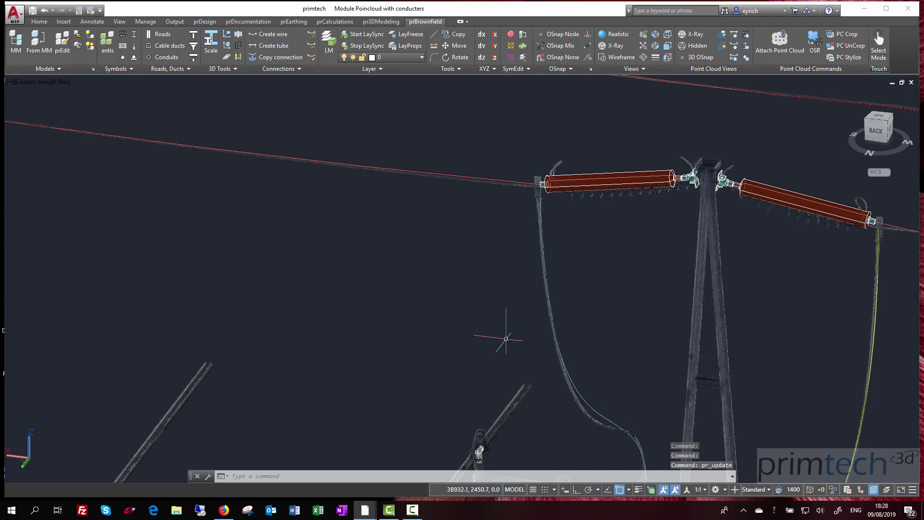
pyautogui.keyDown('shift'); pyautogui.moveTo(506, 338); pyautogui.dragTo(455, 351, button='middle'); pyautogui.keyUp('shift')
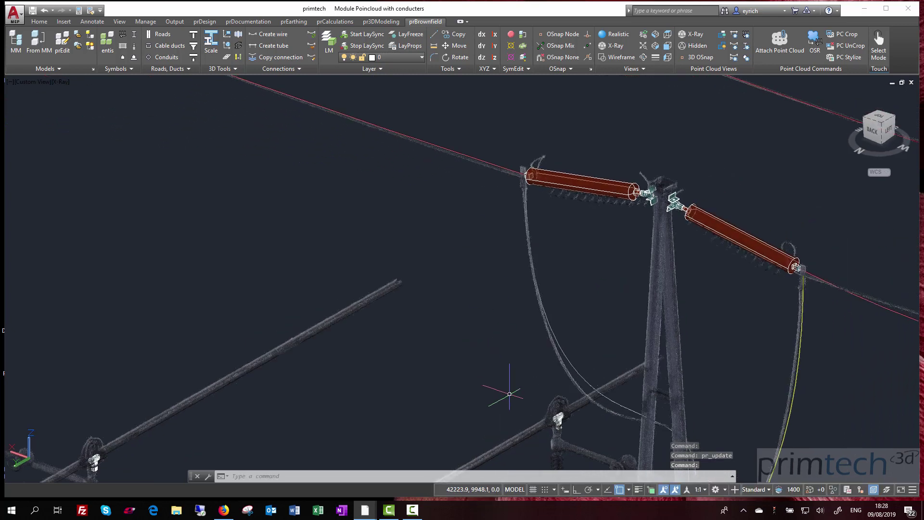
pyautogui.moveTo(509, 394); pyautogui.dragTo(478, 301, button='middle')
pyautogui.click(555, 294)
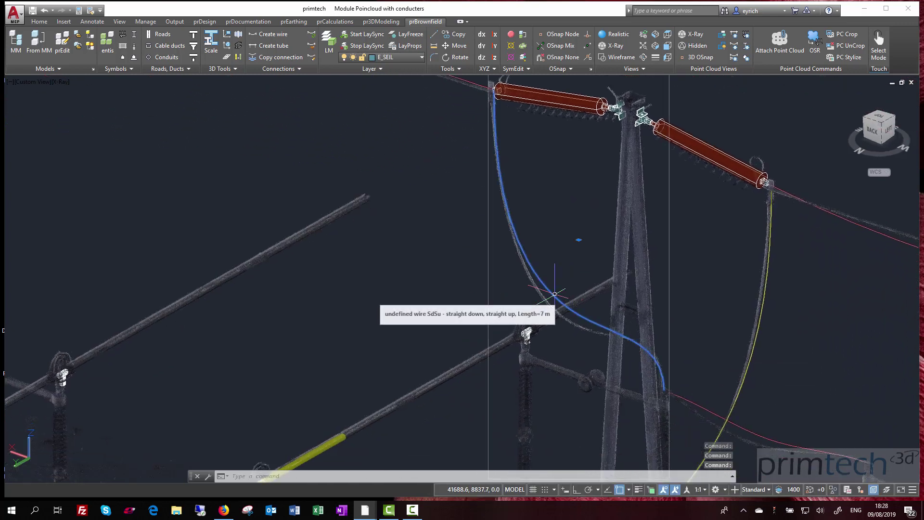
pyautogui.rightClick(555, 293)
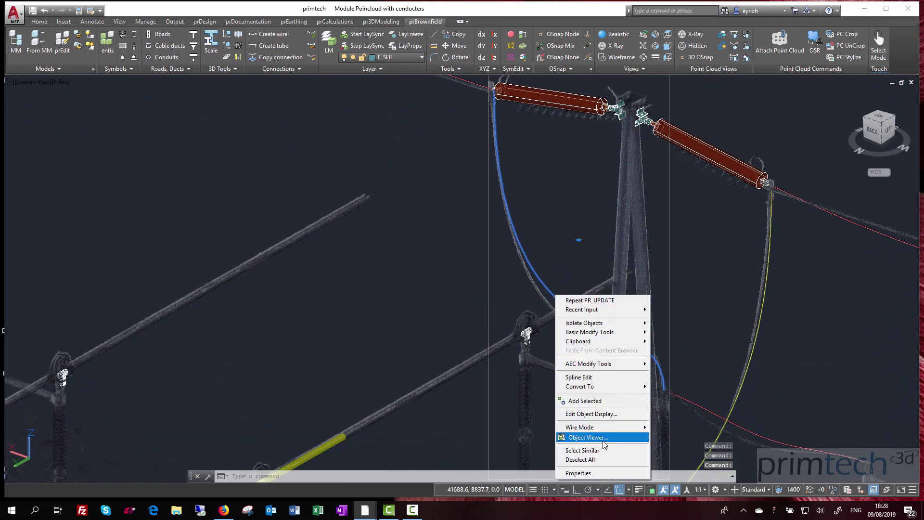
pyautogui.moveTo(607, 427)
pyautogui.click(674, 427)
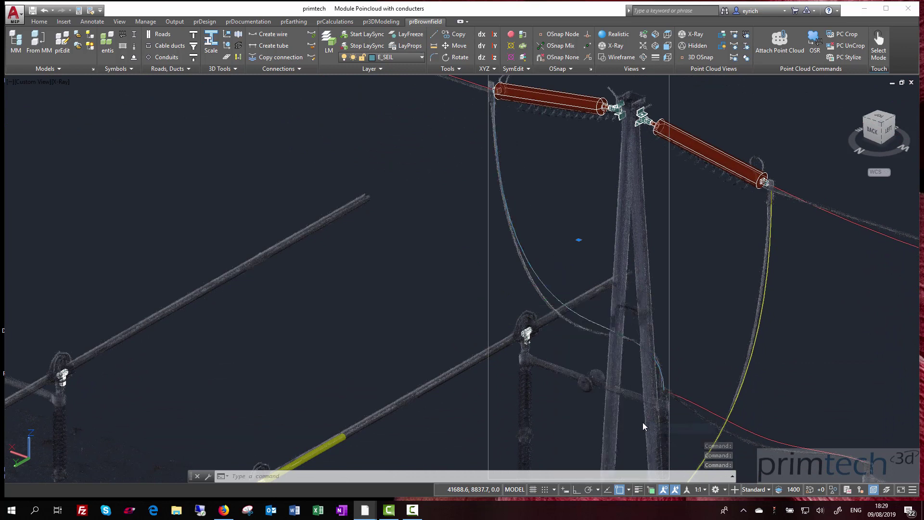
pyautogui.press('Escape')
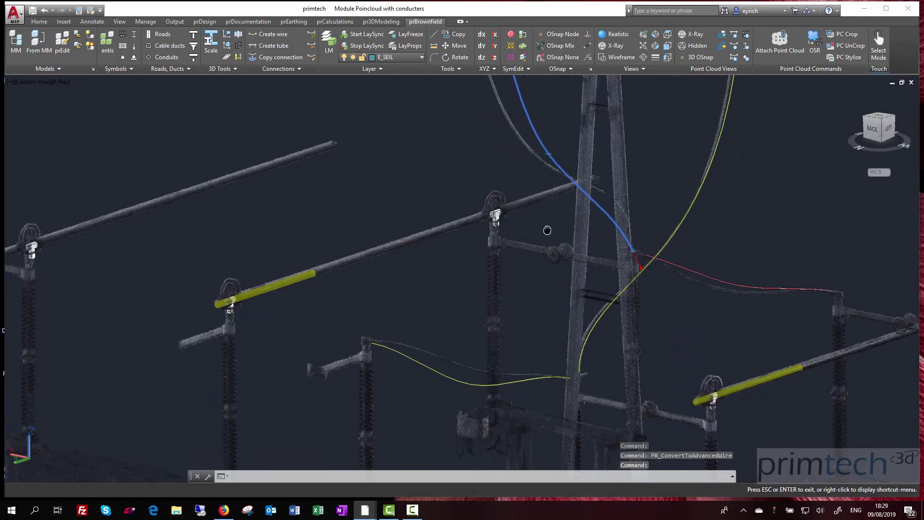
# Align the drop wire's lower end direction with the scanned insulator column, using Mid Between 2 Points across the column.
pyautogui.keyDown('shift'); pyautogui.moveTo(619, 316); pyautogui.dragTo(631, 273, button='middle'); pyautogui.keyUp('shift')
pyautogui.scroll(3, 586, 234)
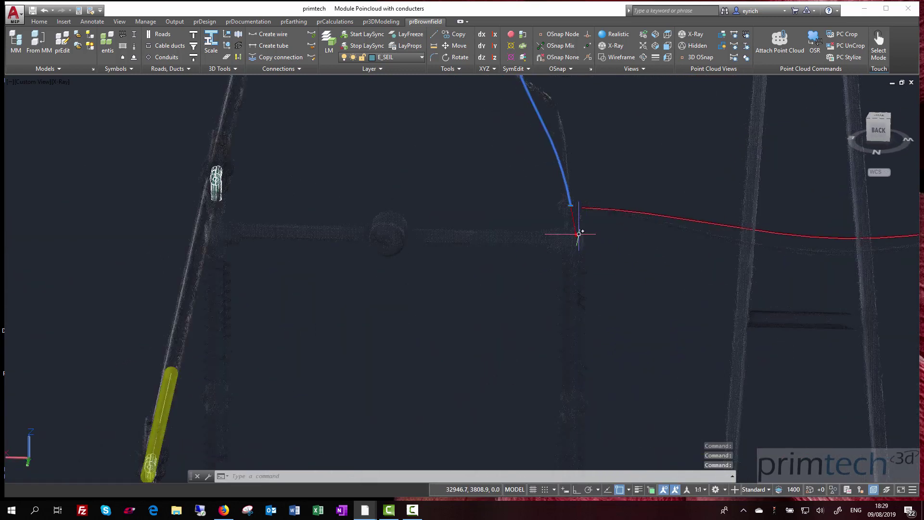
pyautogui.click(579, 234)
pyautogui.keyDown('shift'); pyautogui.rightClick(532, 316); pyautogui.keyUp('shift')
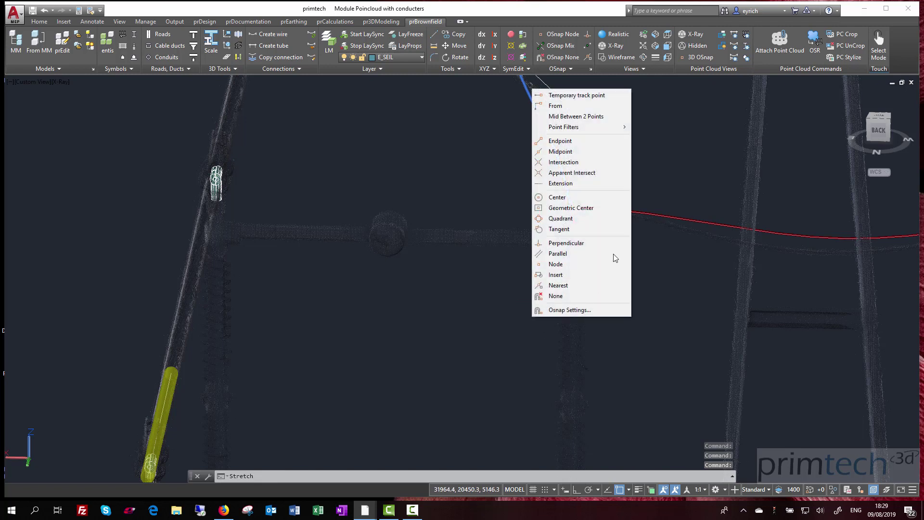
pyautogui.click(578, 117)
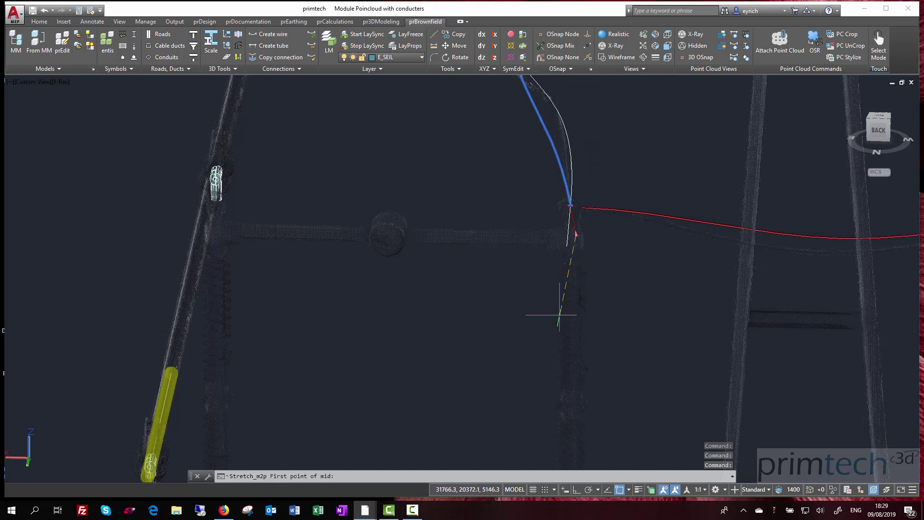
pyautogui.click(587, 318)
pyautogui.scroll(-2, 561, 330)
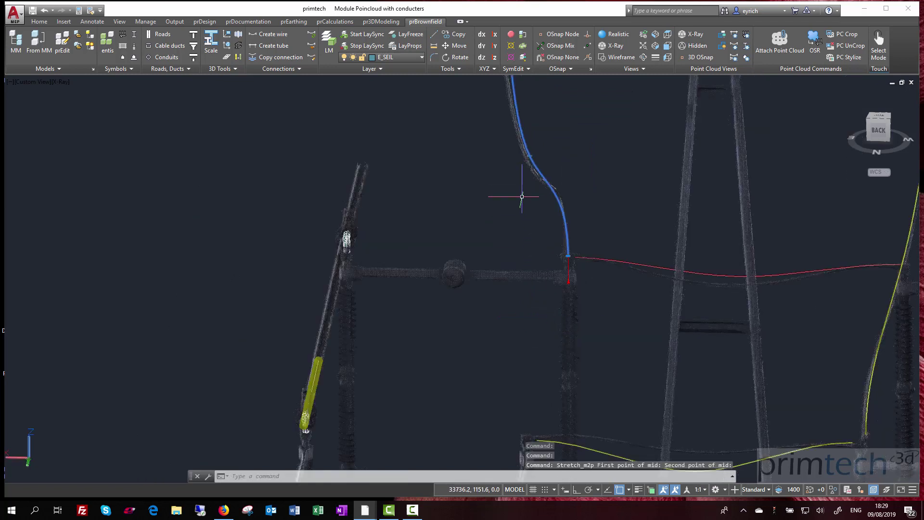
# Stretch the drop wire's middle grip point onto the scanned cable and align its upper end direction with the cable.
pyautogui.keyDown('shift'); pyautogui.moveTo(522, 196); pyautogui.dragTo(528, 134, button='middle'); pyautogui.keyUp('shift')
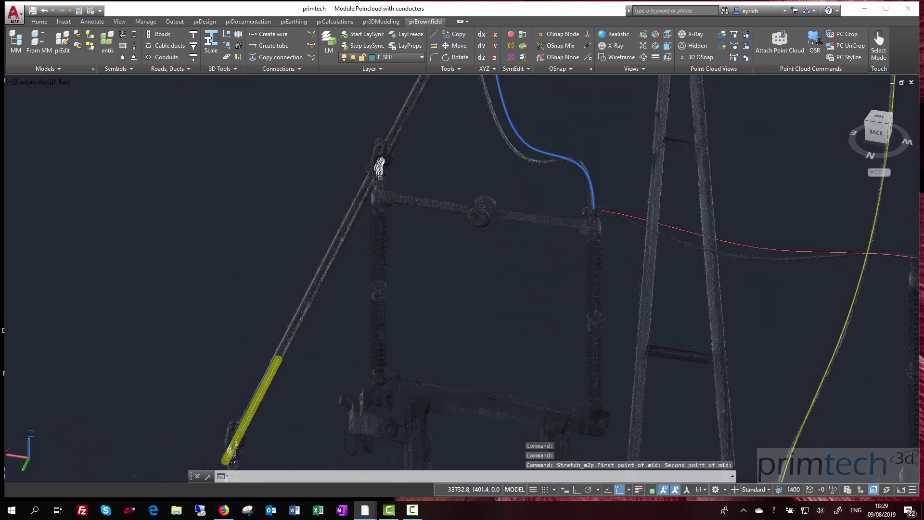
pyautogui.click(528, 144)
pyautogui.click(518, 153)
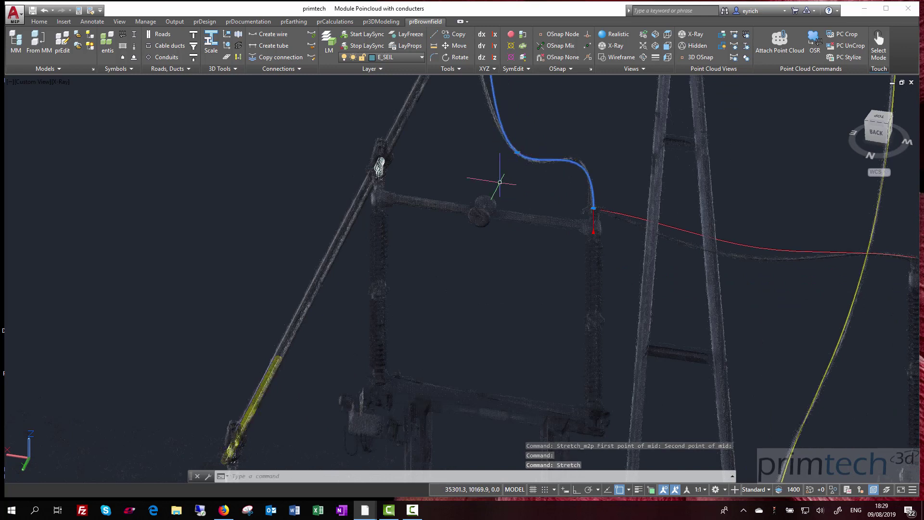
pyautogui.moveTo(522, 208); pyautogui.dragTo(573, 436, button='middle')
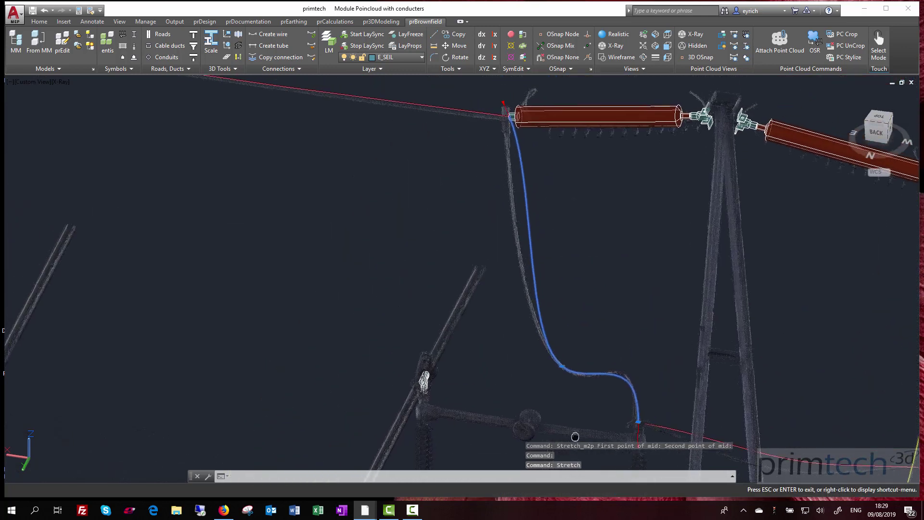
pyautogui.click(504, 105)
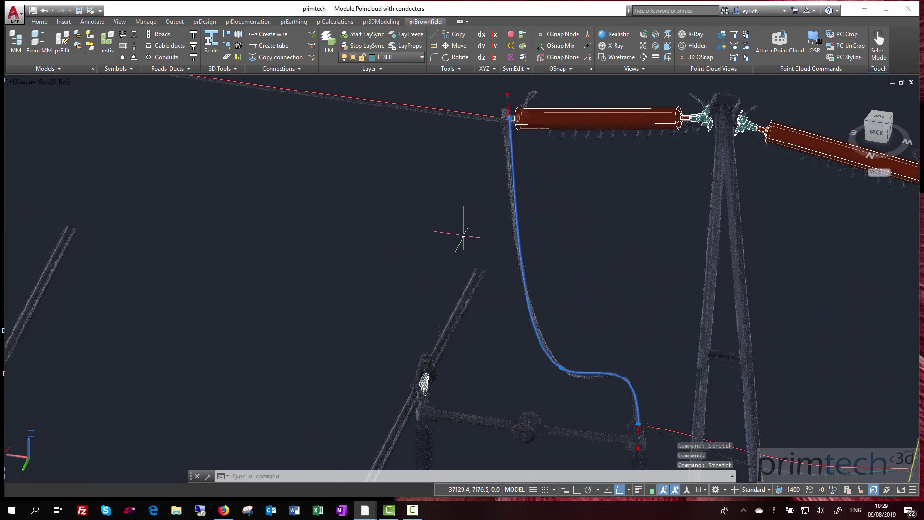
# Add a grip point on the drop wire's upper section and stretch it onto the scanned cable.
pyautogui.keyDown('shift'); pyautogui.moveTo(463, 235); pyautogui.dragTo(498, 227, button='middle'); pyautogui.keyUp('shift')
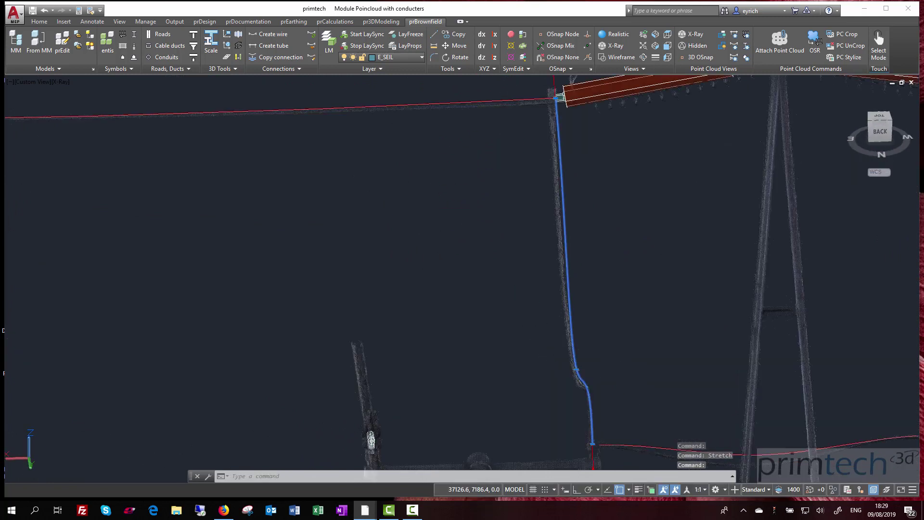
pyautogui.moveTo(576, 370)
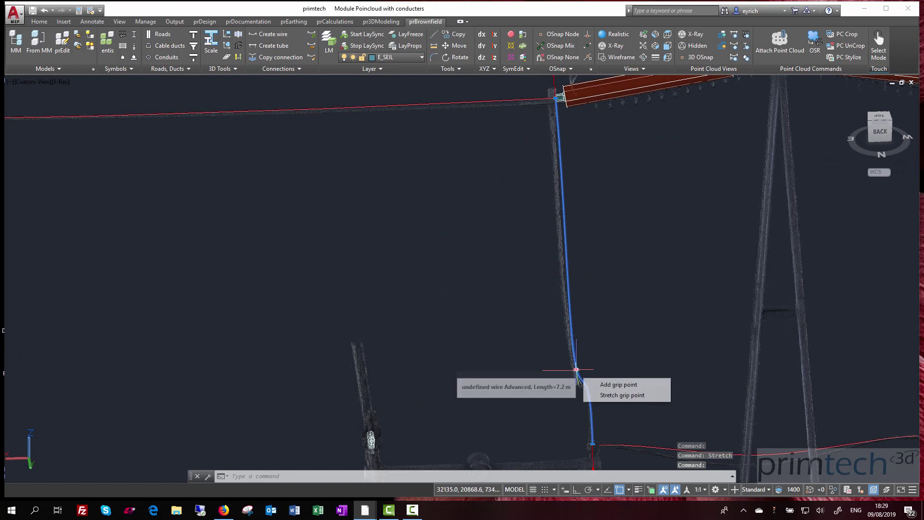
pyautogui.click(611, 384)
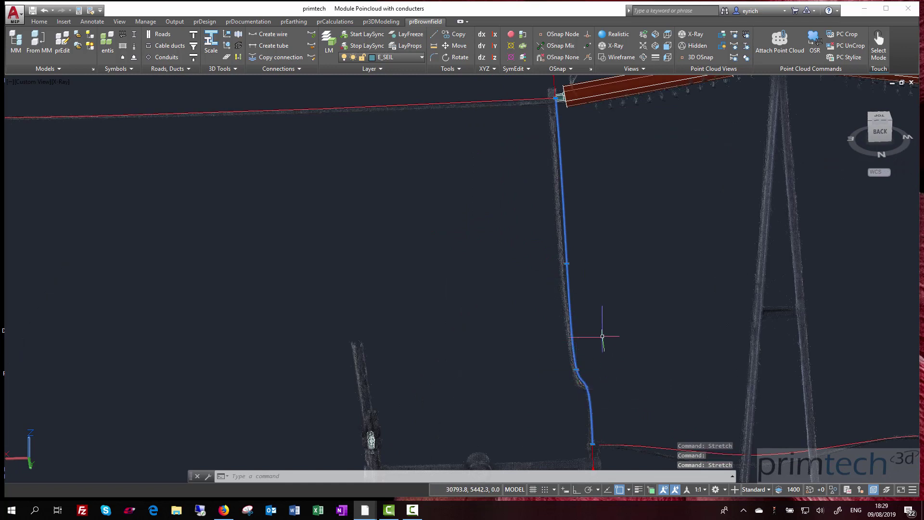
pyautogui.click(567, 263)
pyautogui.keyDown('shift'); pyautogui.moveTo(558, 262); pyautogui.dragTo(527, 307, button='middle'); pyautogui.keyUp('shift')
pyautogui.scroll(-4, 491, 267)
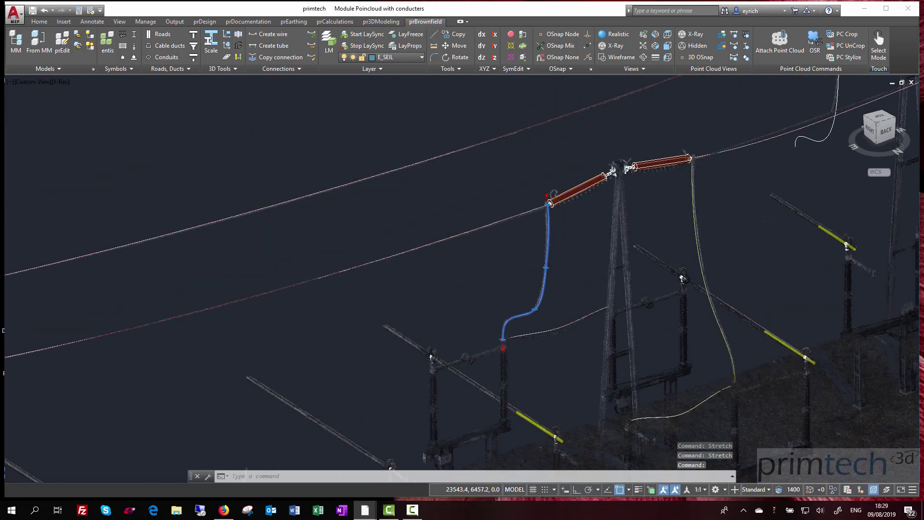